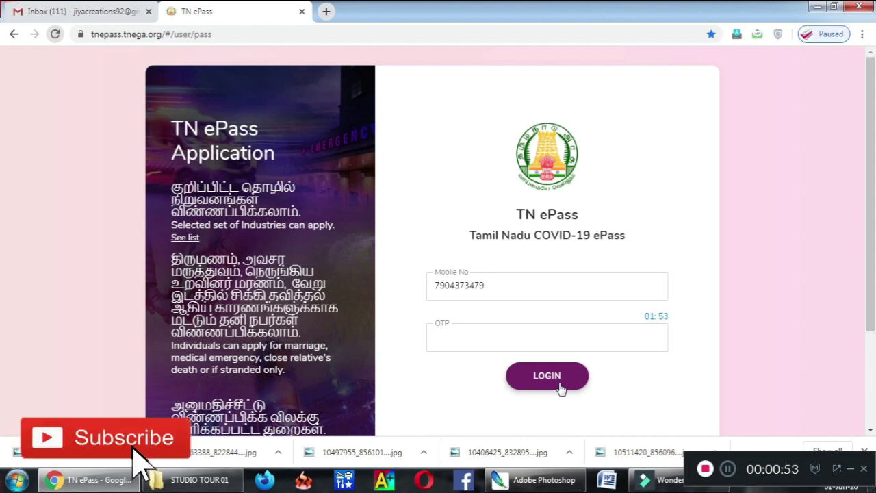
Step: Log in with the OTP and choose the Travel Within Tamil Nadu pass
{"action": "left_click", "coordinate": [545, 344]}
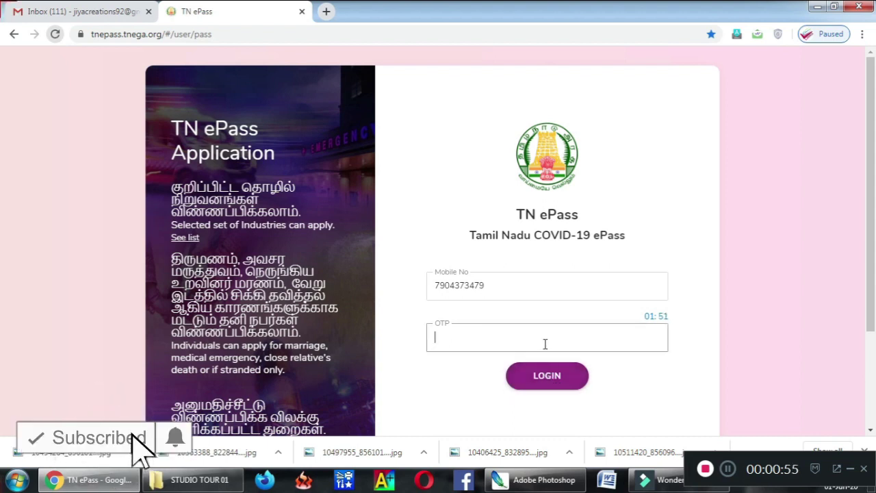
{"action": "type", "text": "••"}
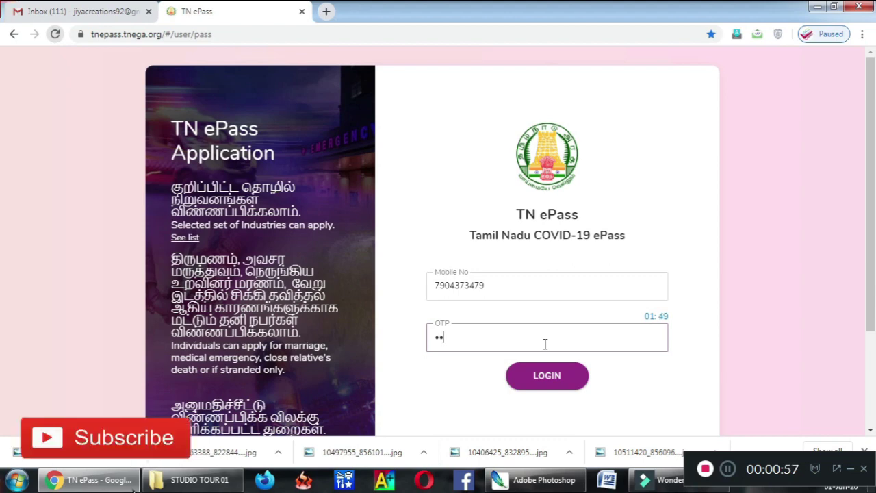
{"action": "type", "text": "••••"}
{"action": "left_click", "coordinate": [547, 379]}
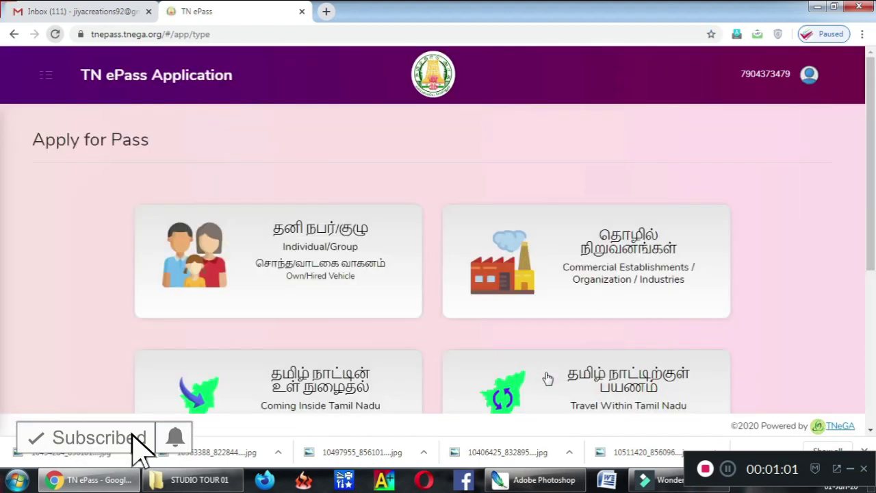
{"action": "scroll", "coordinate": [874, 197], "scroll_direction": "down", "scroll_amount": 1}
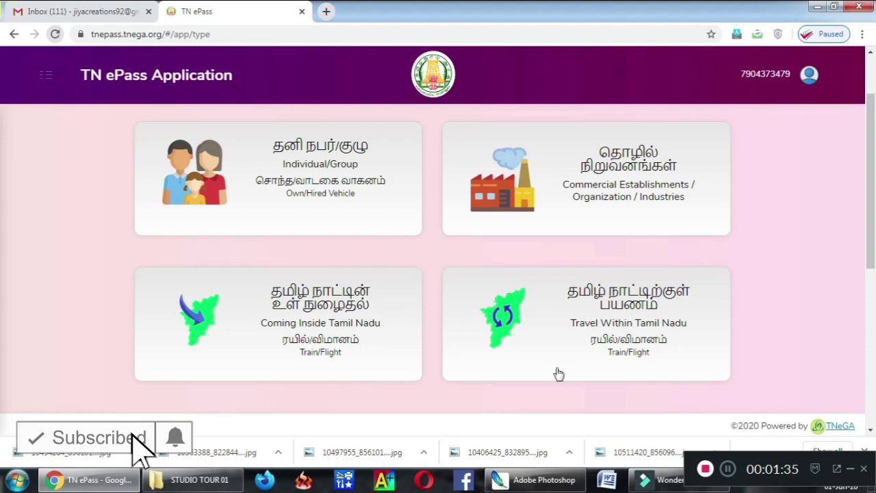
{"action": "left_click", "coordinate": [627, 328]}
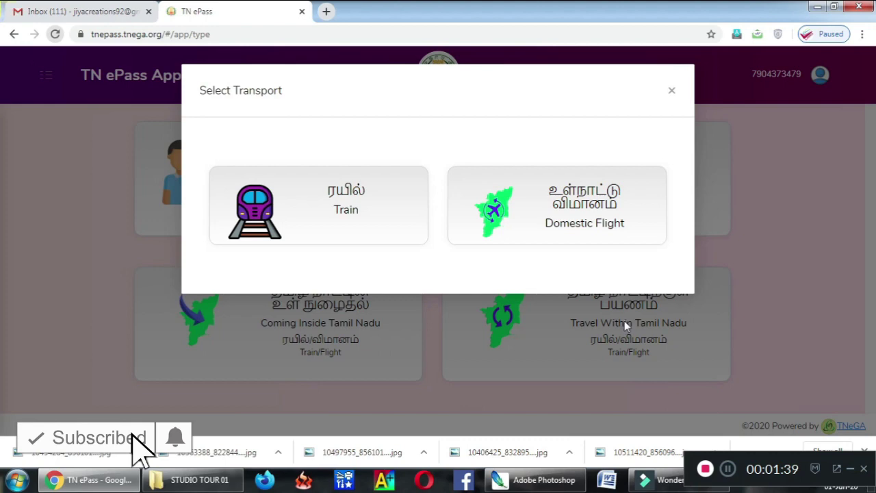
Step: Choose Train as the transport, enter the applicant's name and set gender to Male
{"action": "left_click", "coordinate": [346, 212]}
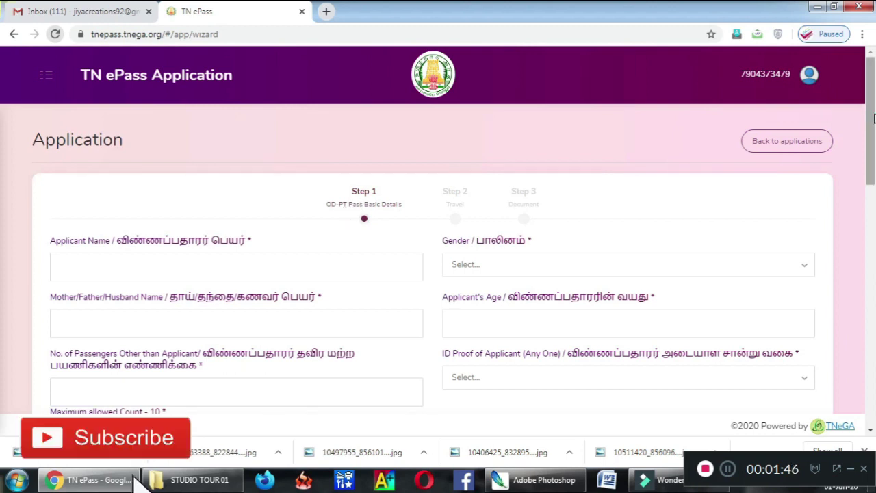
{"action": "left_click_drag", "start_coordinate": [873, 119], "coordinate": [849, 128]}
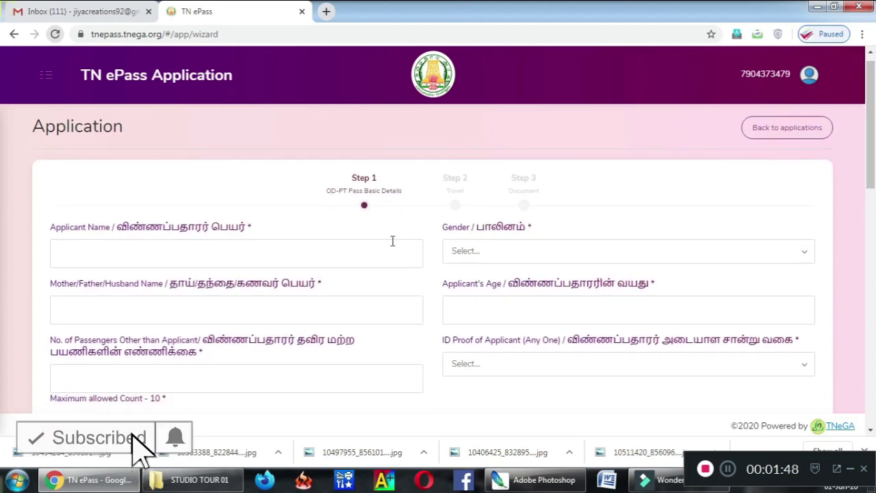
{"action": "left_click", "coordinate": [367, 252]}
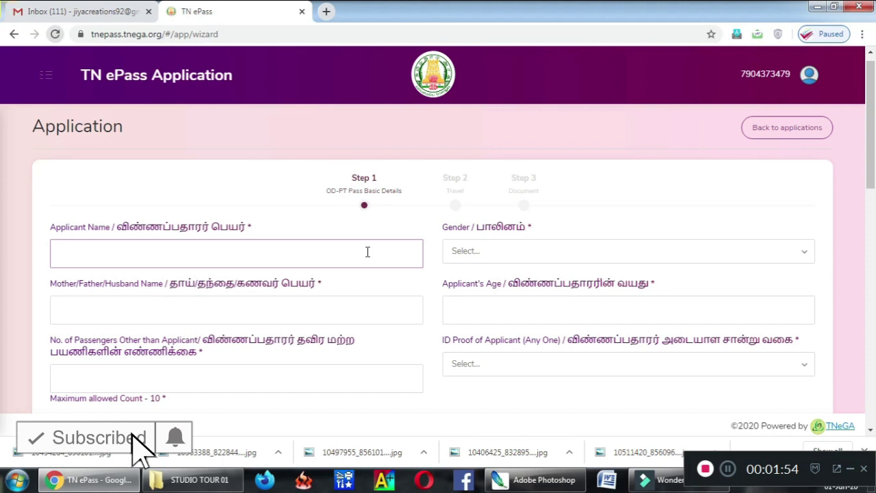
{"action": "type", "text": "Raja"}
{"action": "key", "text": "BackSpace"}
{"action": "key", "text": "BackSpace"}
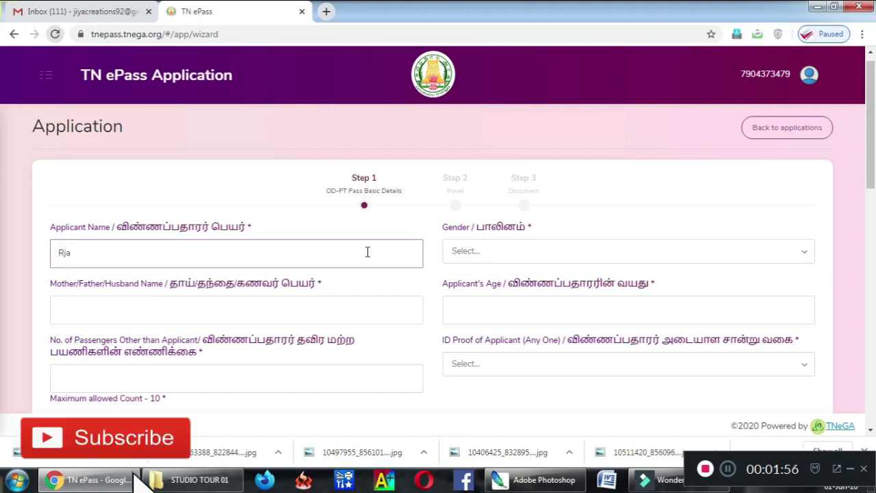
{"action": "type", "text": "aja"}
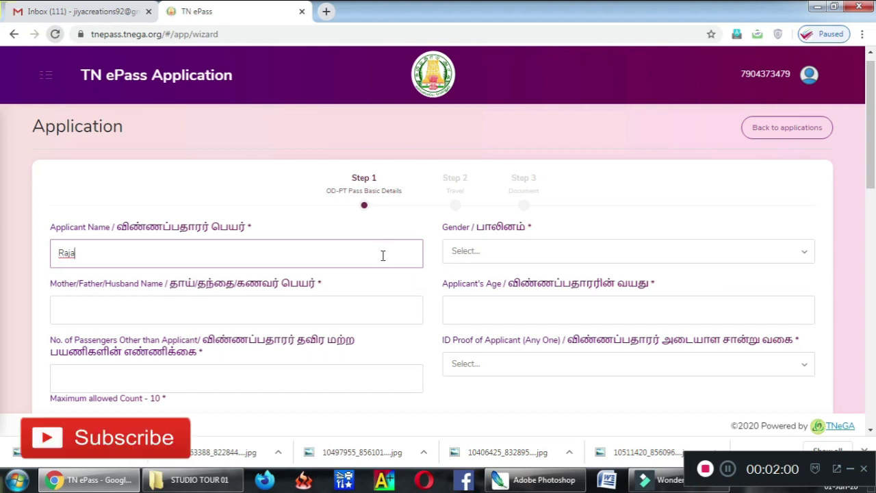
{"action": "left_click", "coordinate": [460, 260]}
{"action": "left_click", "coordinate": [460, 273]}
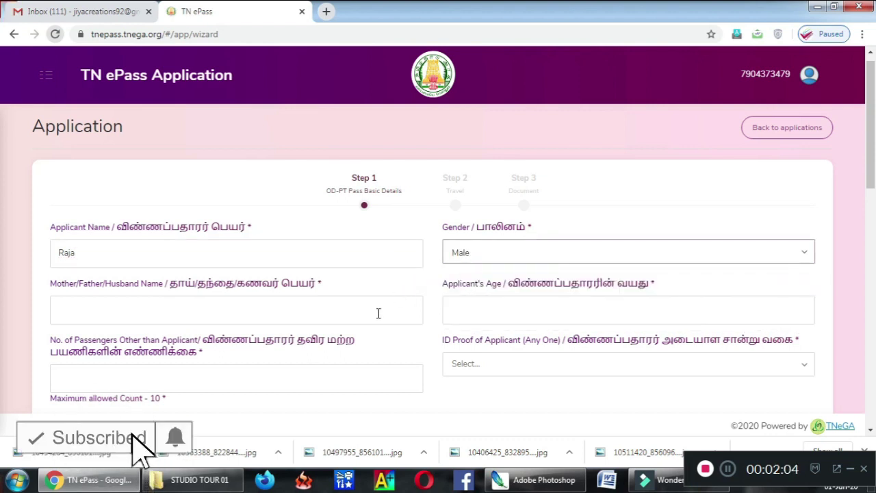
Step: Enter the parent's name, age 28 and 1 additional passenger
{"action": "left_click", "coordinate": [377, 313]}
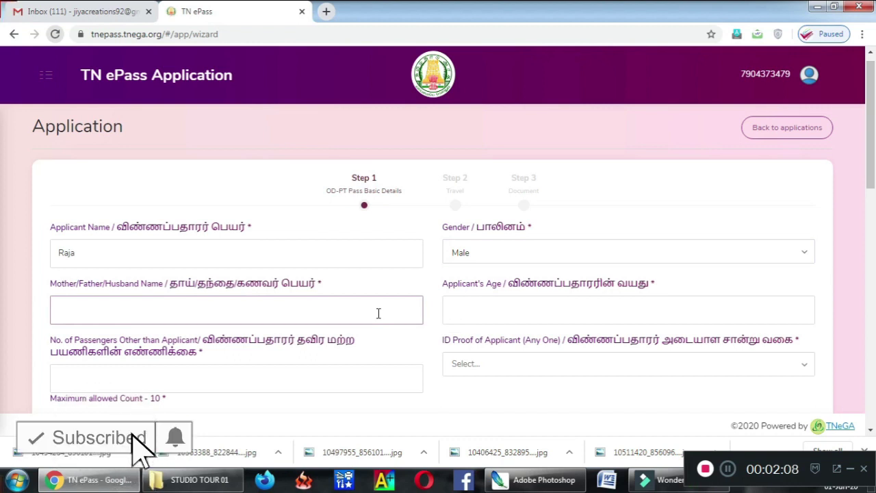
{"action": "type", "text": "Abdulla"}
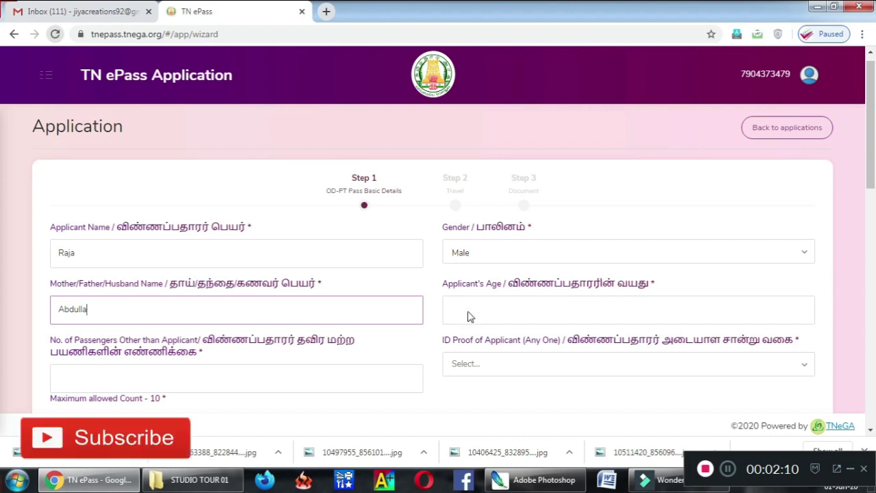
{"action": "left_click", "coordinate": [499, 310]}
{"action": "type", "text": "28"}
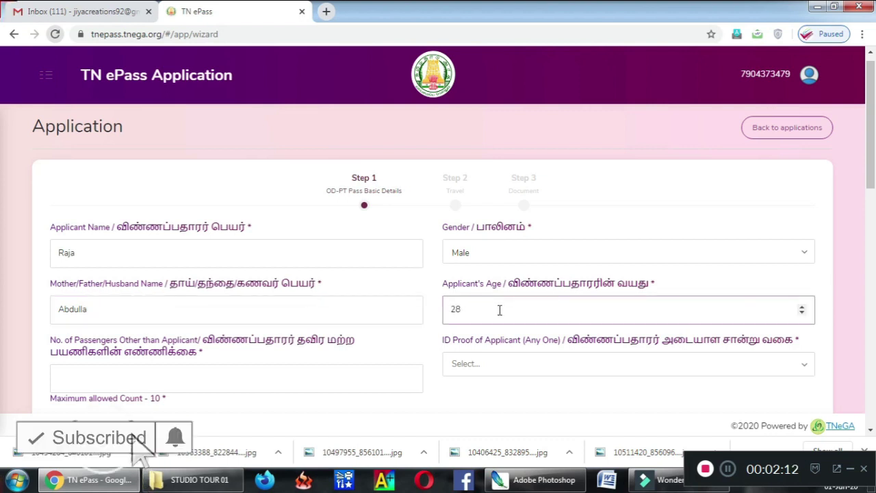
{"action": "left_click", "coordinate": [339, 371]}
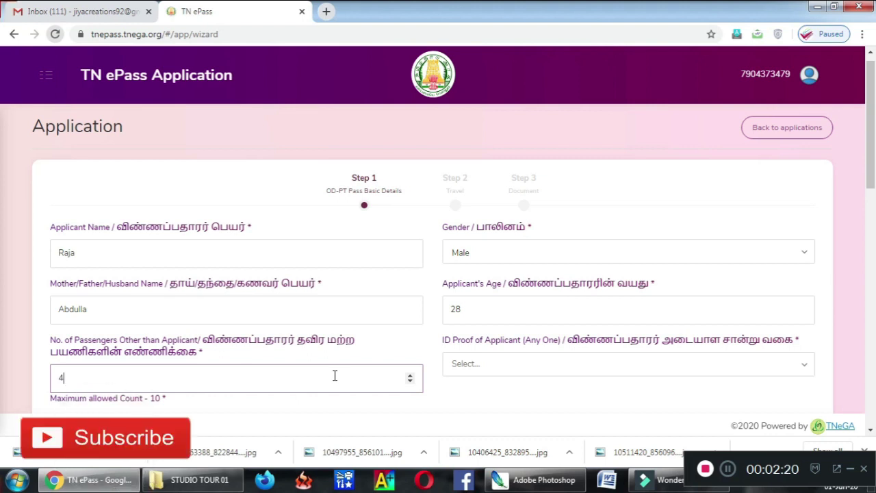
{"action": "type", "text": "1"}
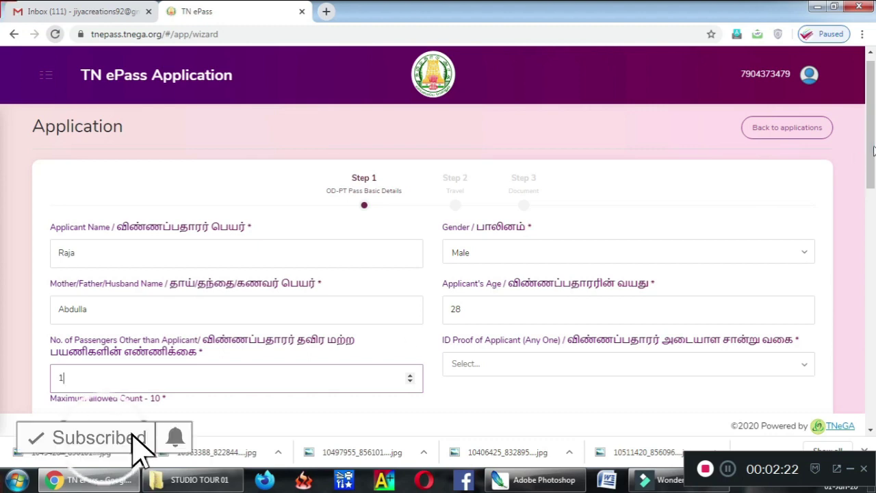
{"action": "left_click_drag", "start_coordinate": [872, 152], "coordinate": [872, 190]}
{"action": "left_click", "coordinate": [624, 260]}
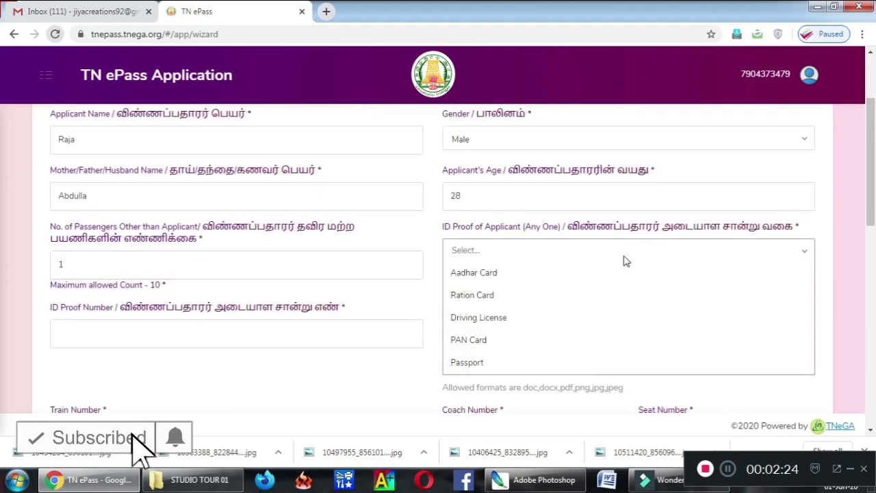
Step: Select Aadhar Card as the ID proof and enter its number
{"action": "left_click", "coordinate": [555, 273]}
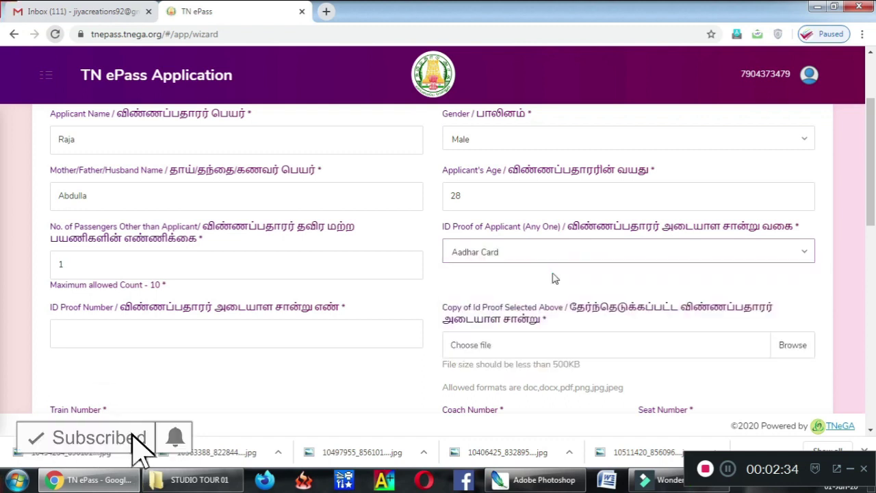
{"action": "left_click", "coordinate": [323, 333]}
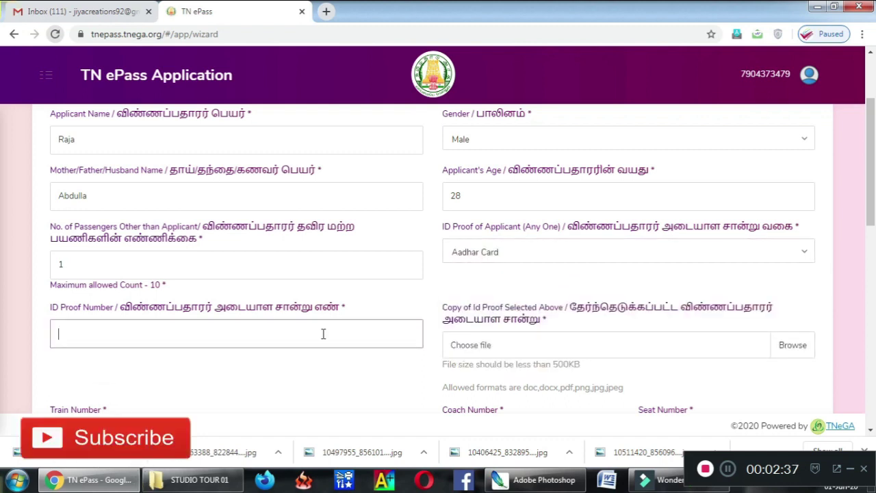
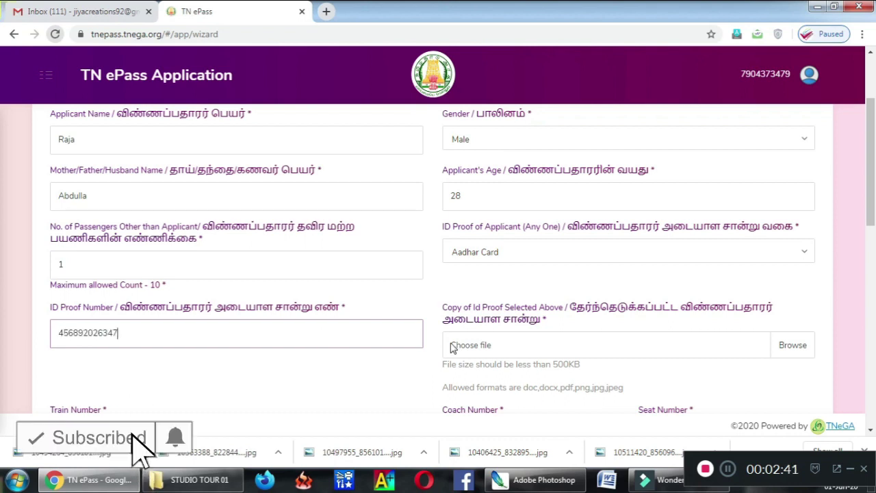
{"action": "left_click_drag", "start_coordinate": [869, 193], "coordinate": [872, 219]}
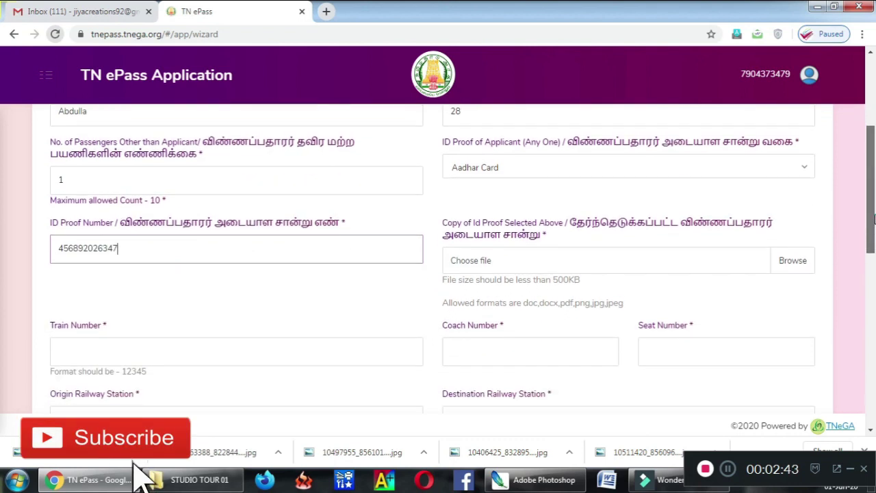
Step: Attach STUDIO TOUR 01 copy.jpg as the ID proof copy
{"action": "left_click", "coordinate": [538, 269]}
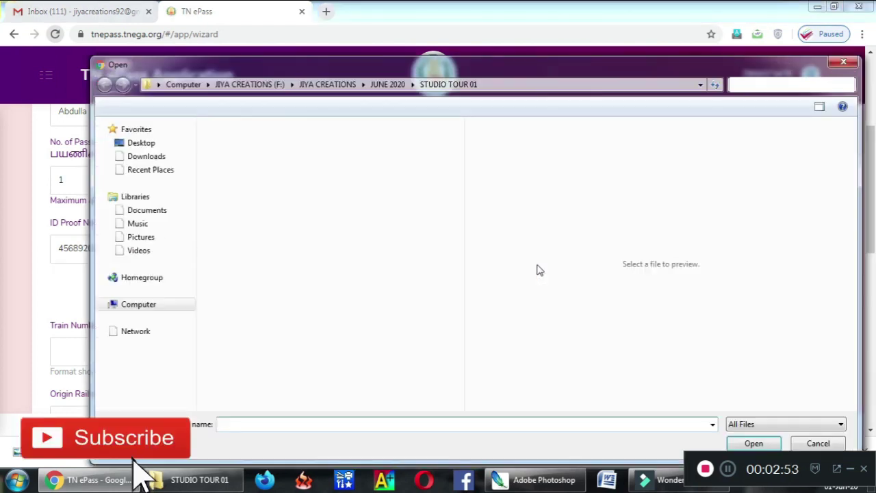
{"action": "double_click", "coordinate": [322, 192]}
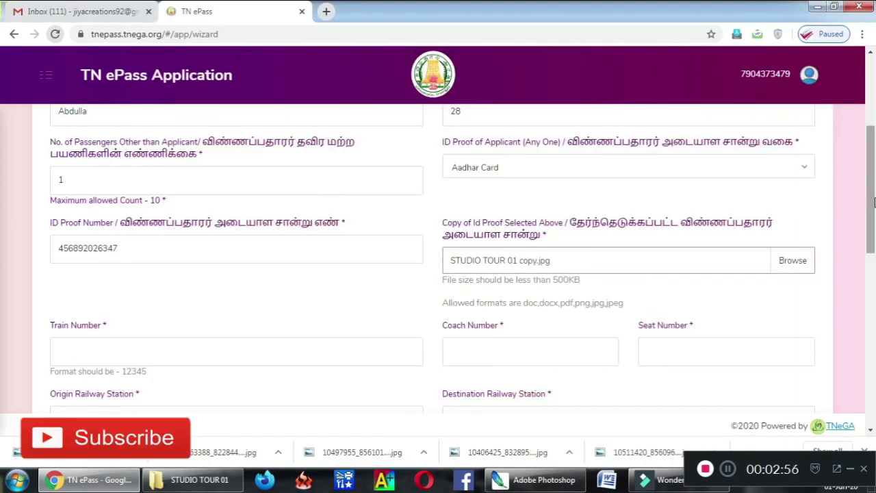
{"action": "scroll", "coordinate": [349, 290], "scroll_direction": "down", "scroll_amount": 2}
Step: Enter train number 16879 and coach S3, moving on to the seat number
{"action": "left_click", "coordinate": [349, 290]}
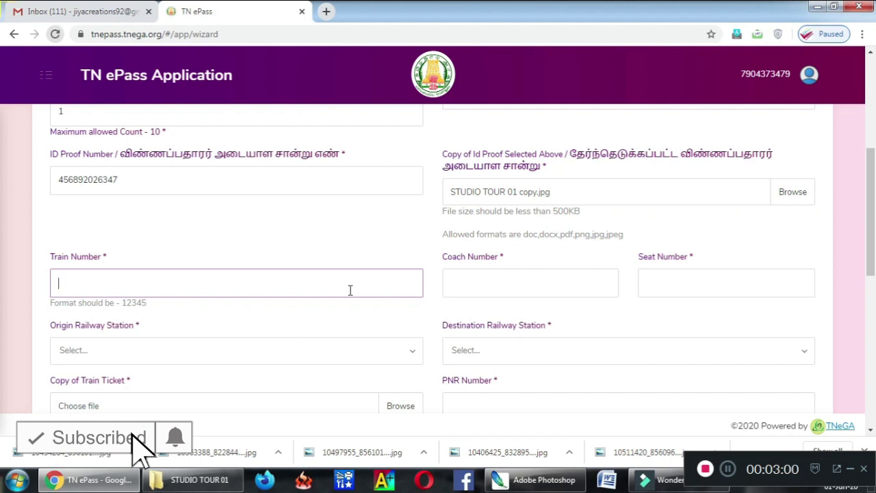
{"action": "type", "text": "16879"}
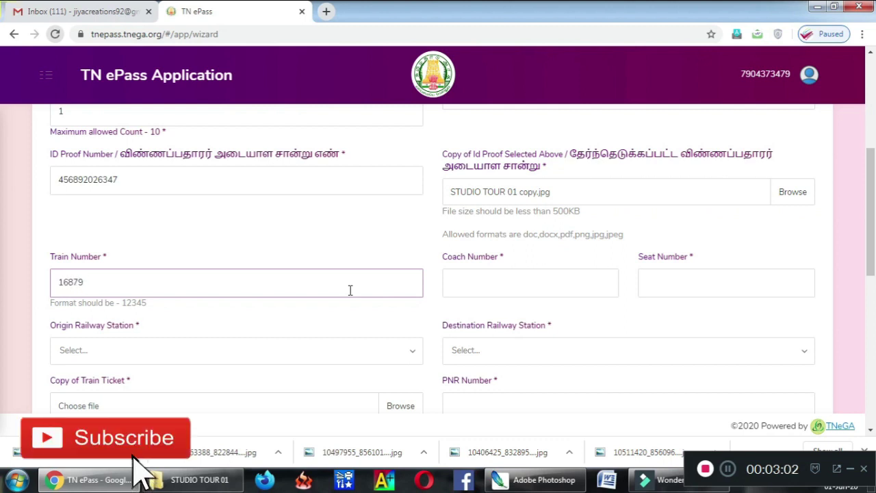
{"action": "left_click", "coordinate": [460, 285]}
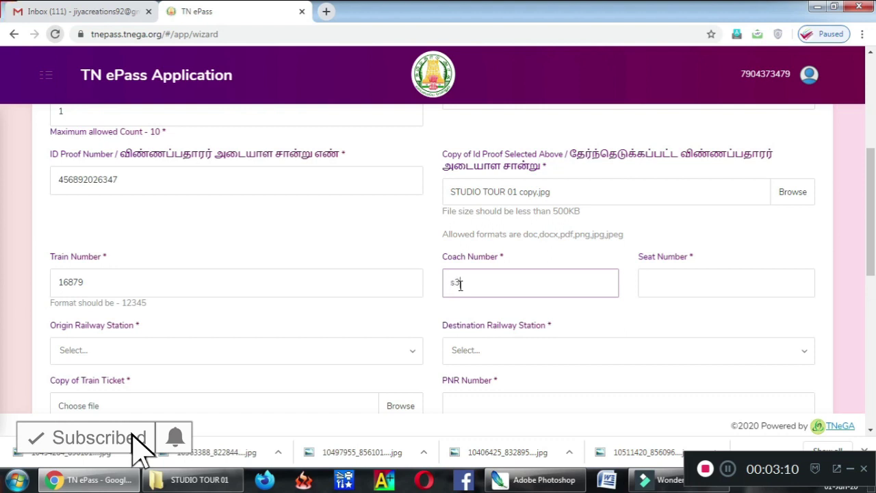
{"action": "key", "text": "BackSpace"}
{"action": "key", "text": "BackSpace"}
{"action": "type", "text": "S3"}
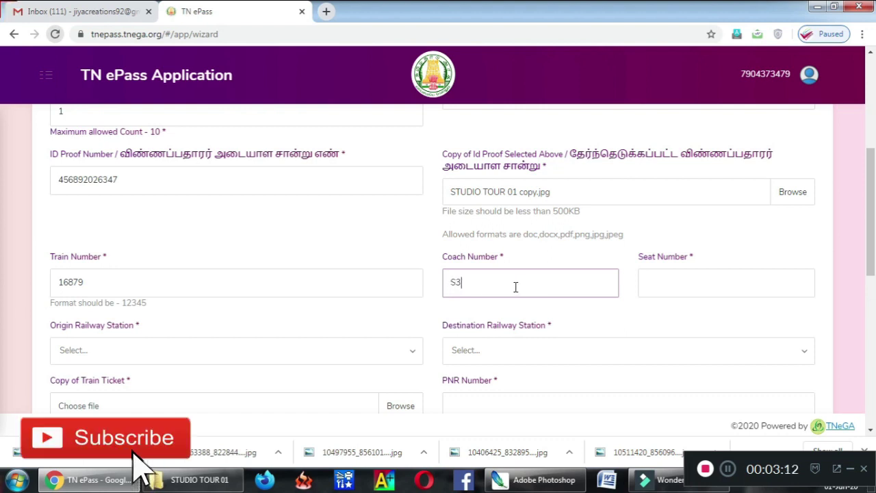
{"action": "key", "text": "Tab"}
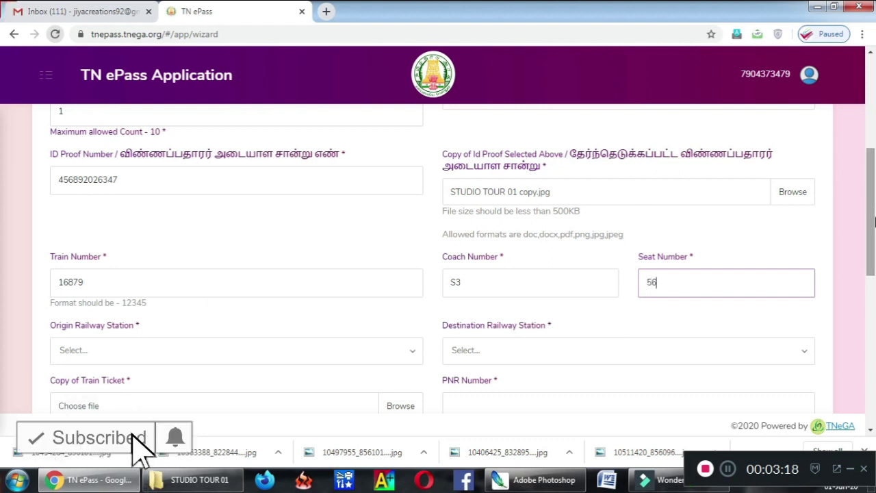
Step: Set origin to Egmore and destination to Erode Railway Station
{"action": "scroll", "coordinate": [622, 299], "scroll_direction": "down", "scroll_amount": 1}
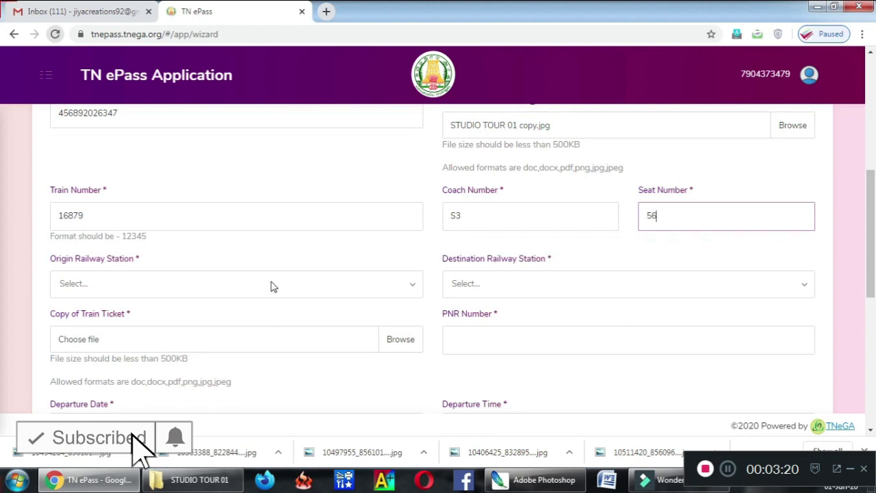
{"action": "left_click", "coordinate": [294, 277]}
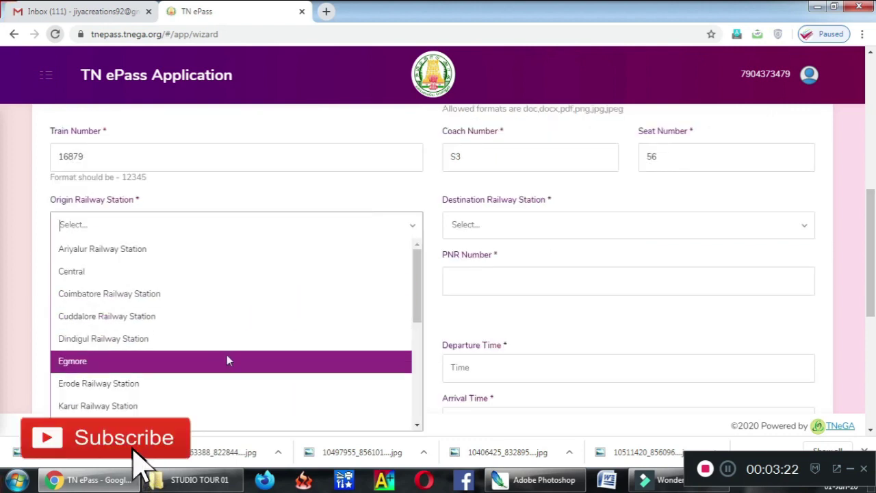
{"action": "type", "text": "MQ"}
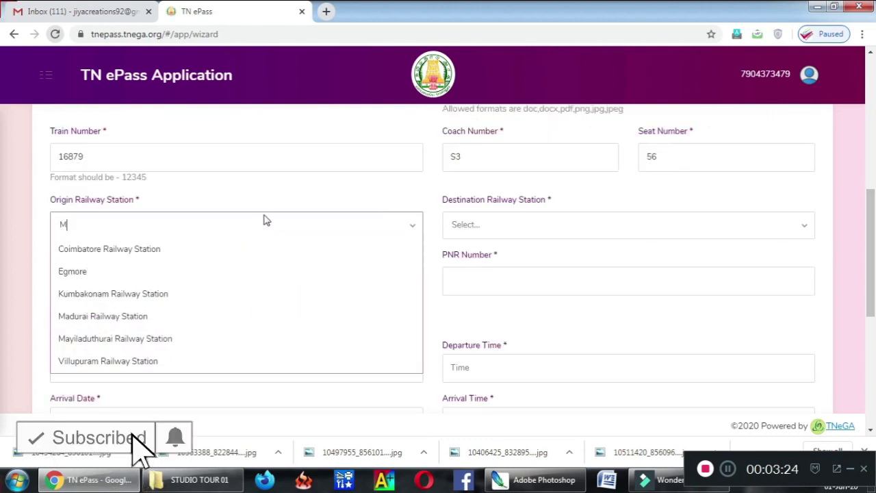
{"action": "key", "text": "BackSpace"}
{"action": "key", "text": "BackSpace"}
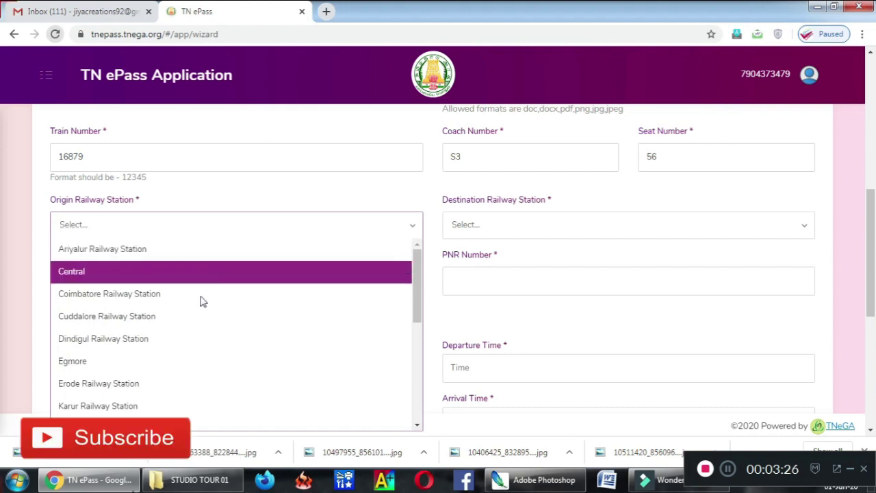
{"action": "left_click", "coordinate": [167, 360]}
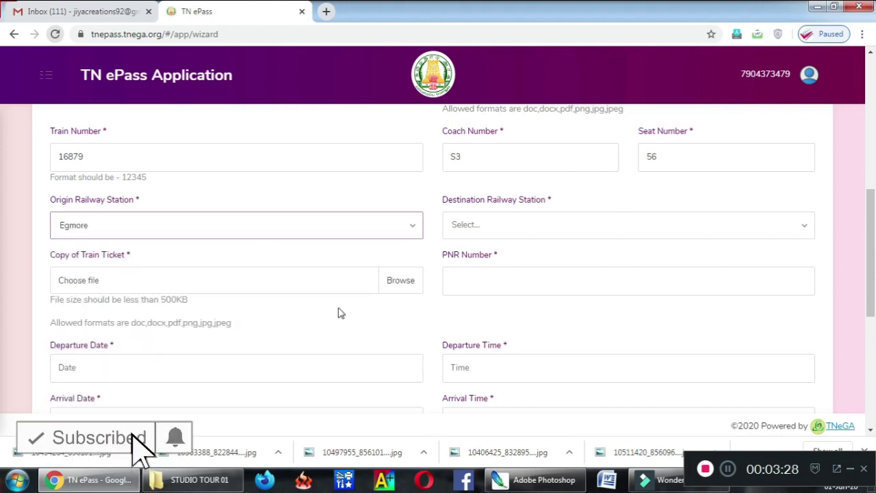
{"action": "left_click", "coordinate": [488, 224]}
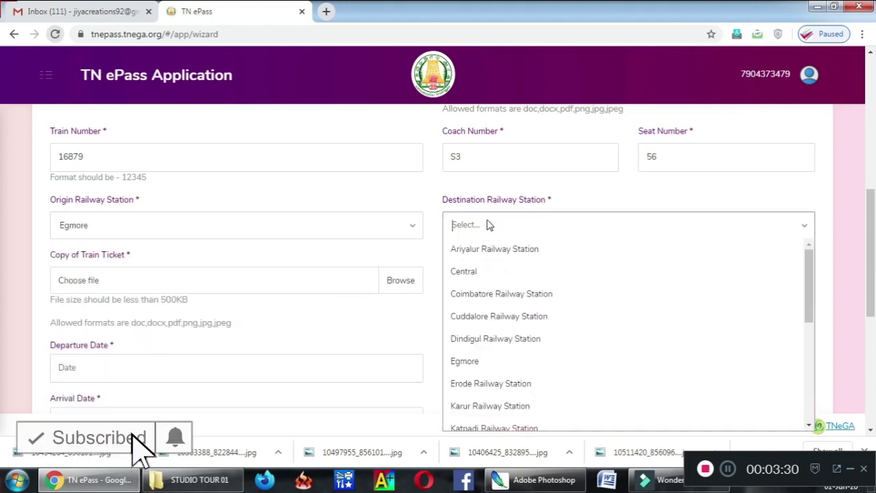
{"action": "left_click", "coordinate": [507, 390]}
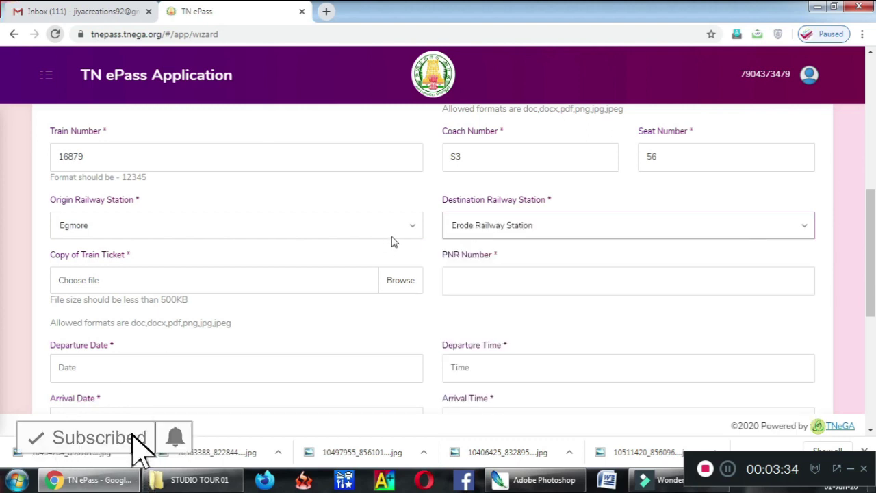
Step: Attach STUDIO TOUR 01 copy.jpg as the train ticket copy
{"action": "left_click", "coordinate": [324, 277]}
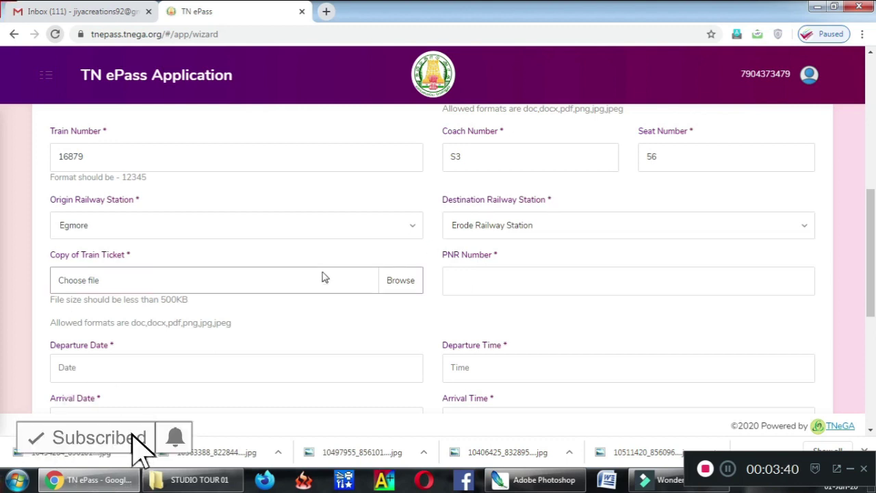
{"action": "left_click", "coordinate": [329, 176]}
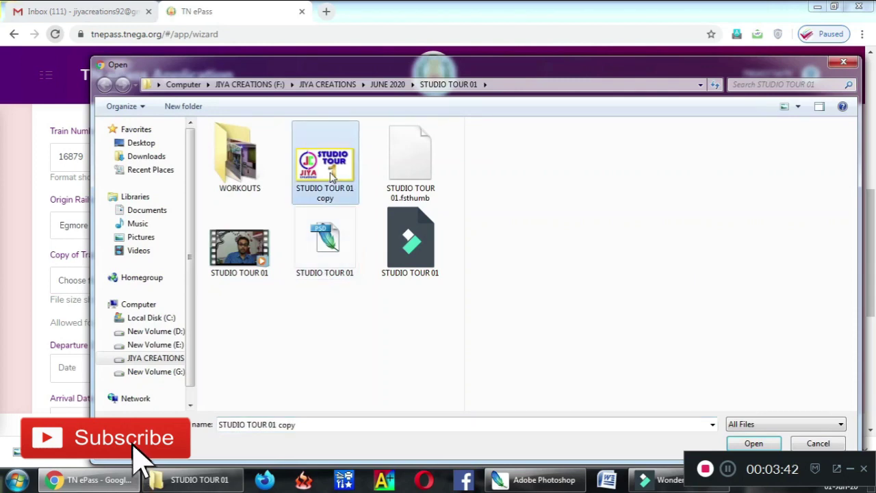
{"action": "double_click", "coordinate": [330, 175]}
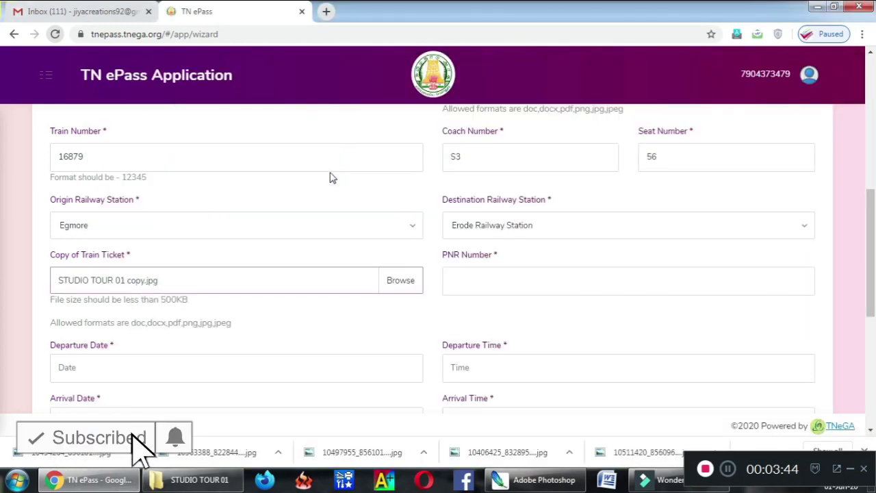
{"action": "scroll", "coordinate": [871, 230], "scroll_direction": "down", "scroll_amount": 1}
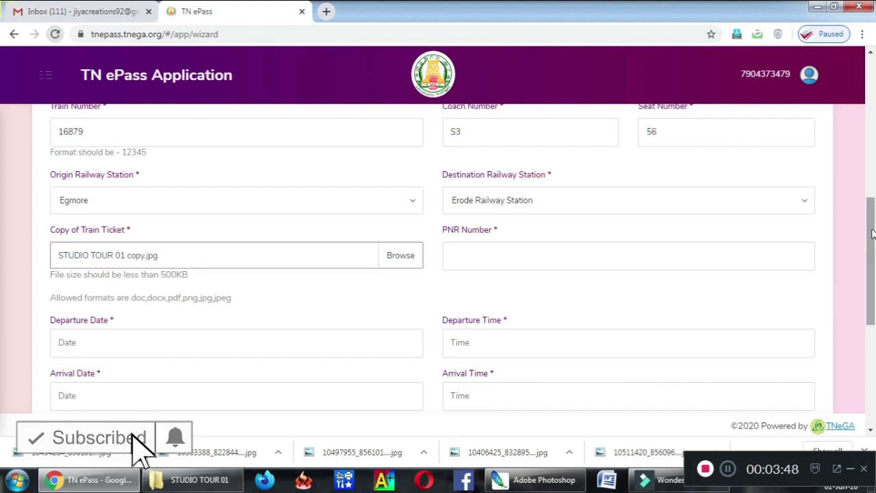
{"action": "scroll", "coordinate": [871, 236], "scroll_direction": "down", "scroll_amount": 1}
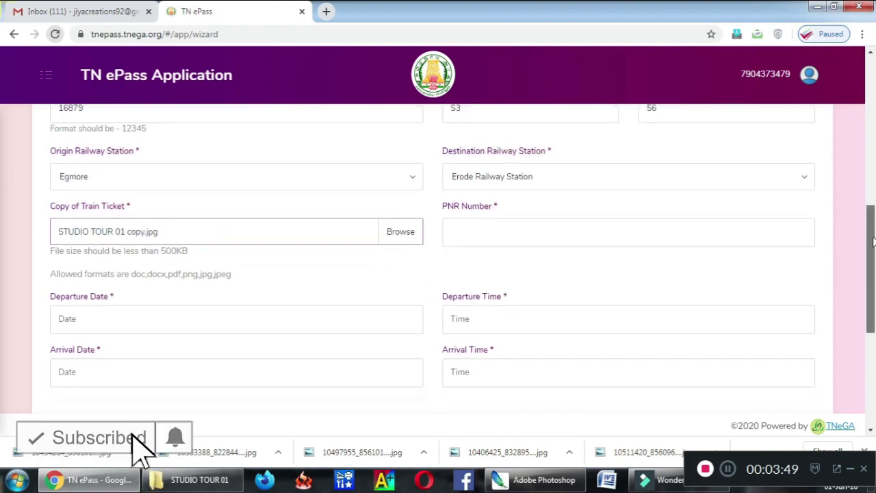
Step: Enter the PNR and set departure to 03-06-2020 at 4:15 PM
{"action": "left_click", "coordinate": [693, 235]}
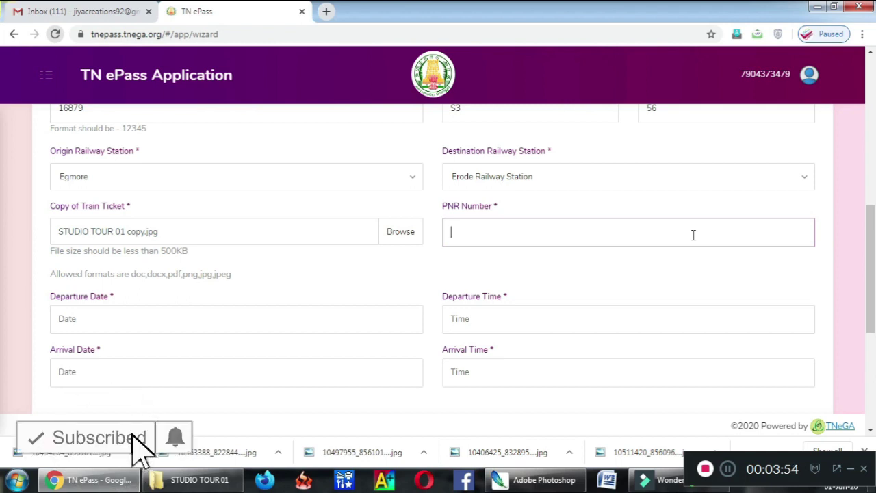
{"action": "type", "text": "123456"}
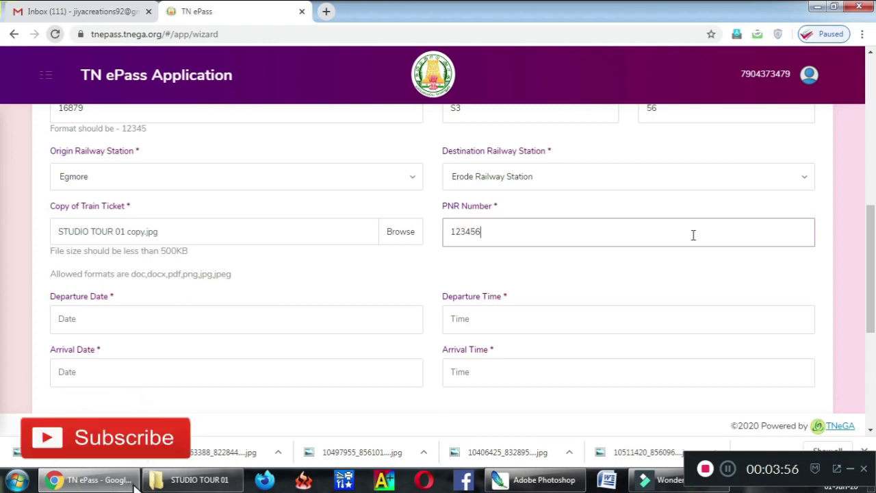
{"action": "left_click", "coordinate": [331, 321]}
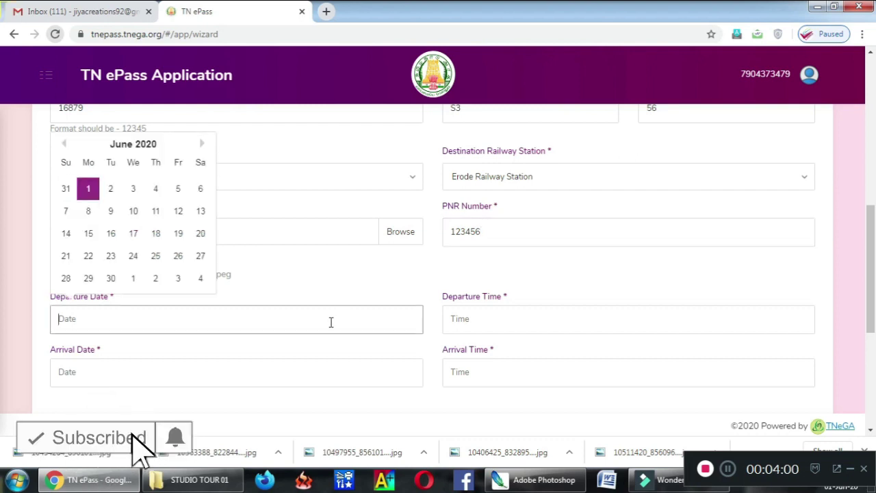
{"action": "left_click", "coordinate": [132, 190]}
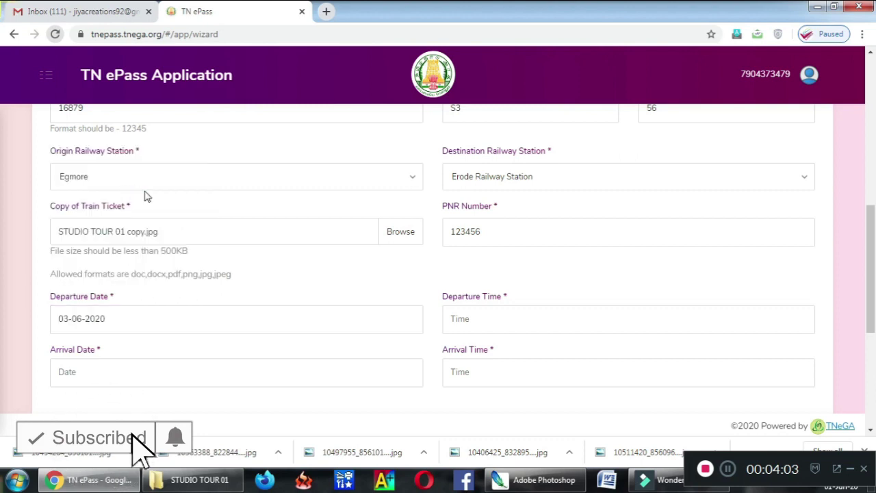
{"action": "left_click", "coordinate": [563, 314]}
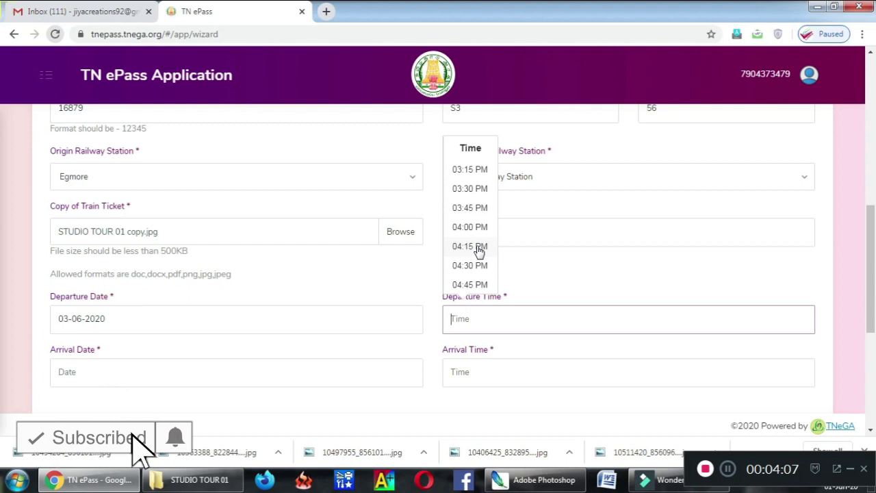
{"action": "left_click", "coordinate": [479, 252]}
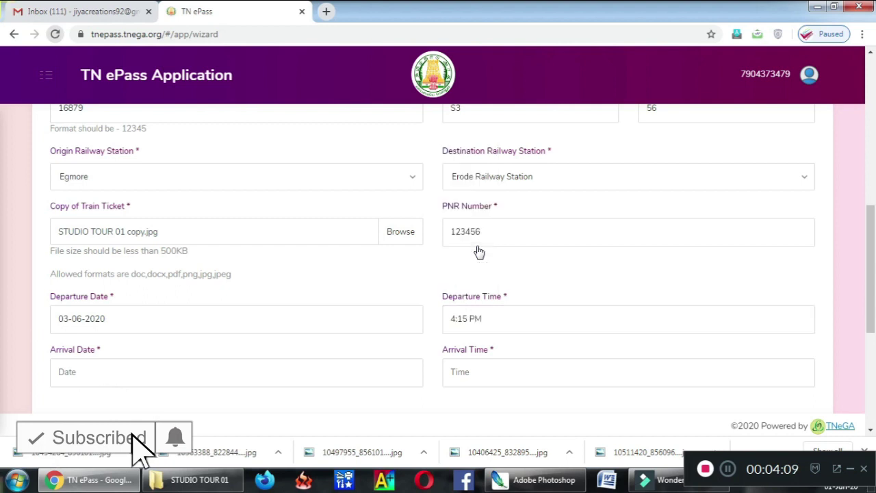
Step: Set arrival to 04-06-2020 at 4:30 PM
{"action": "left_click", "coordinate": [204, 378]}
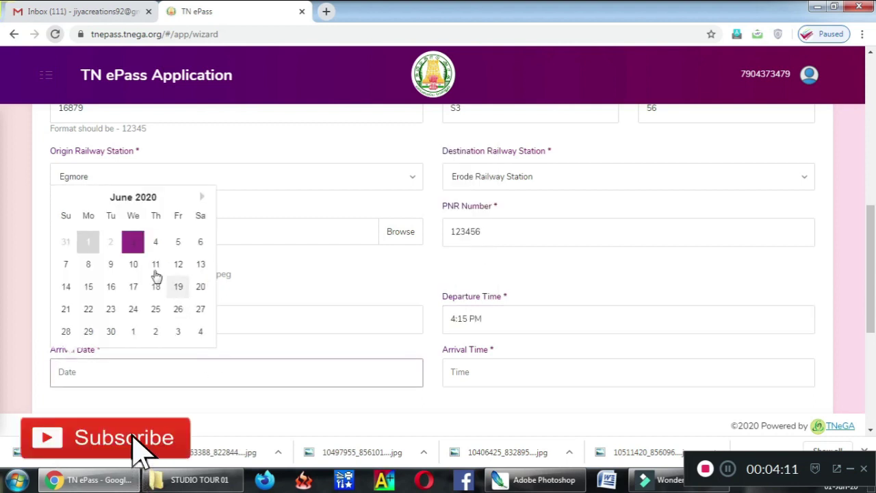
{"action": "left_click", "coordinate": [155, 247]}
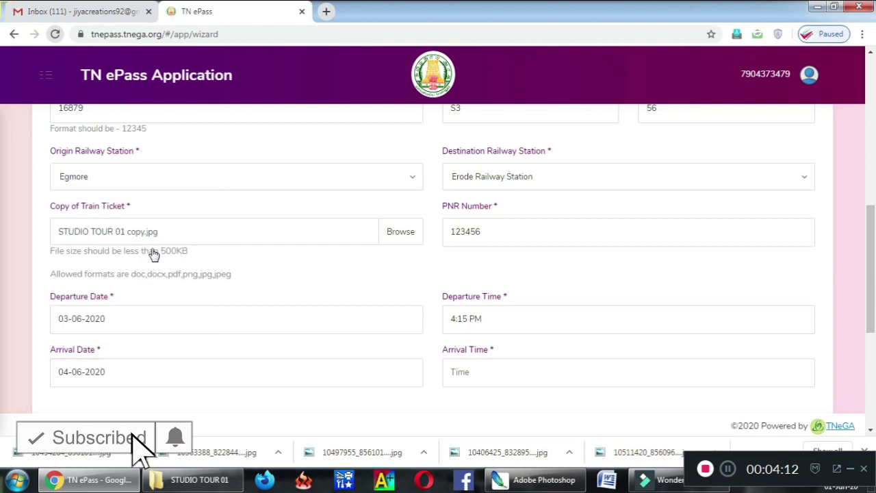
{"action": "left_click", "coordinate": [470, 369]}
{"action": "left_click", "coordinate": [474, 319]}
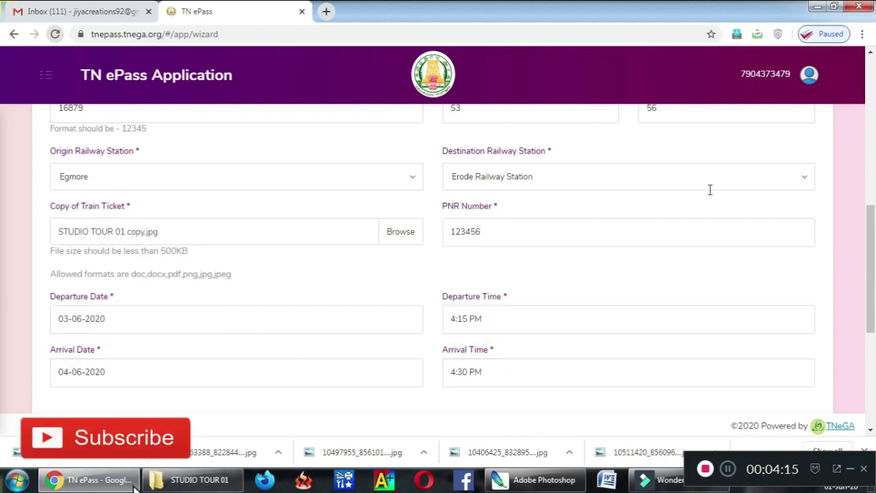
Step: Tick the home self-quarantine and vehicle-details declarations to reveal the vehicle fields
{"action": "scroll", "coordinate": [872, 265], "scroll_direction": "down", "scroll_amount": 2}
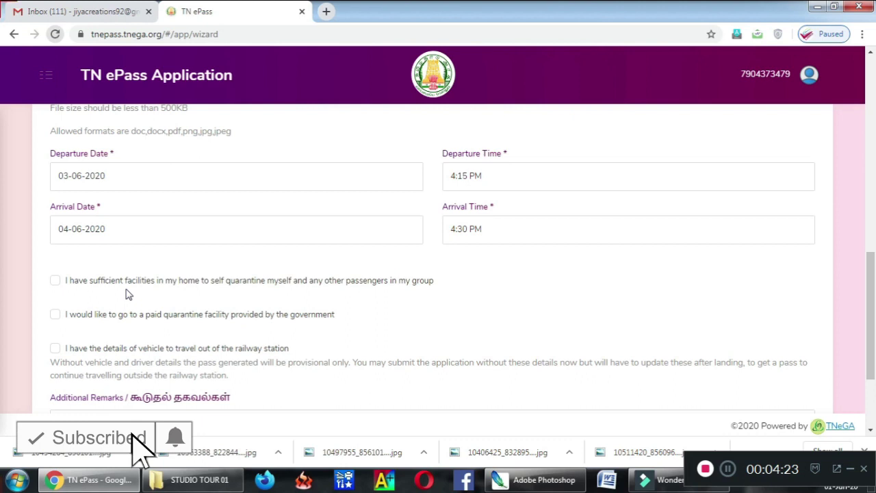
{"action": "left_click", "coordinate": [55, 280]}
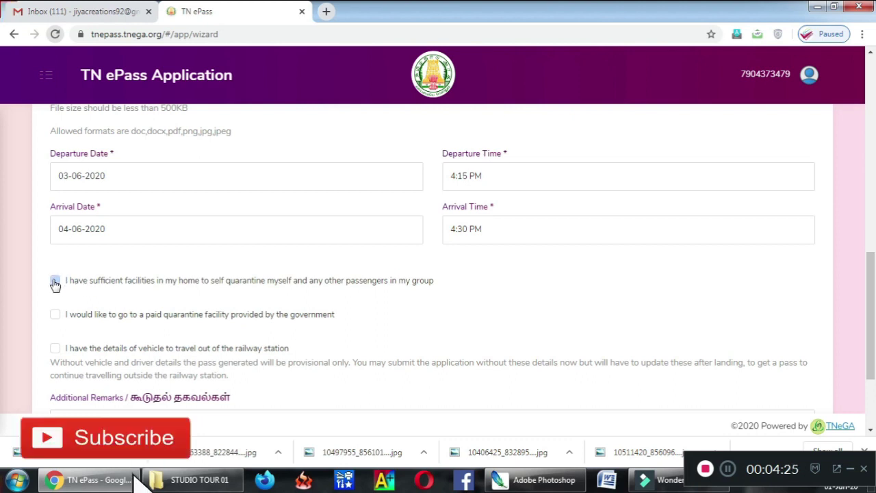
{"action": "left_click", "coordinate": [54, 314]}
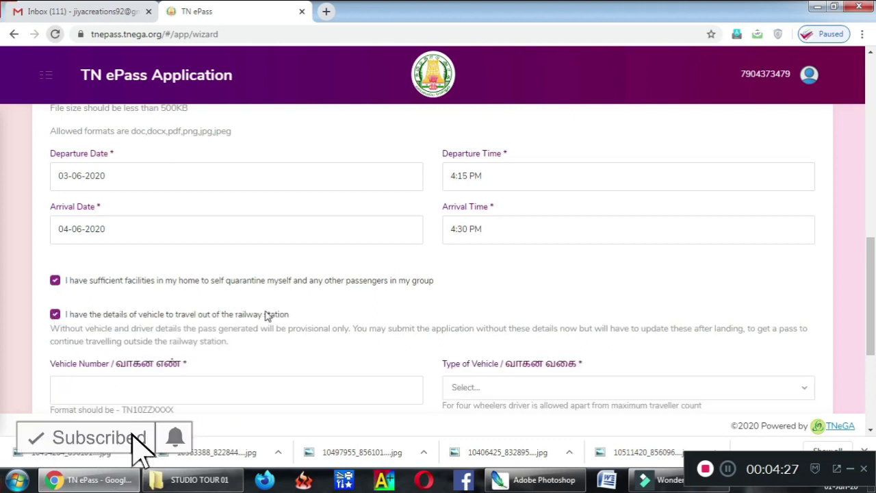
{"action": "scroll", "coordinate": [133, 431], "scroll_direction": "down", "scroll_amount": 1}
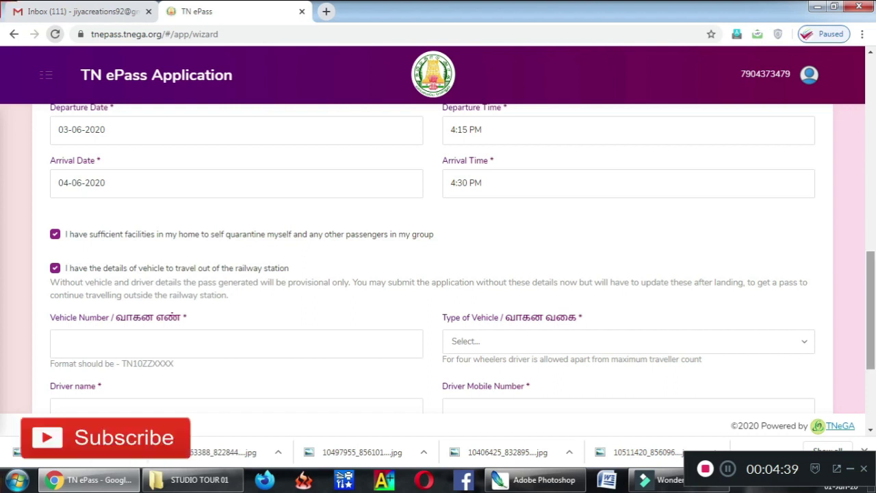
{"action": "left_click_drag", "start_coordinate": [871, 281], "coordinate": [871, 304]}
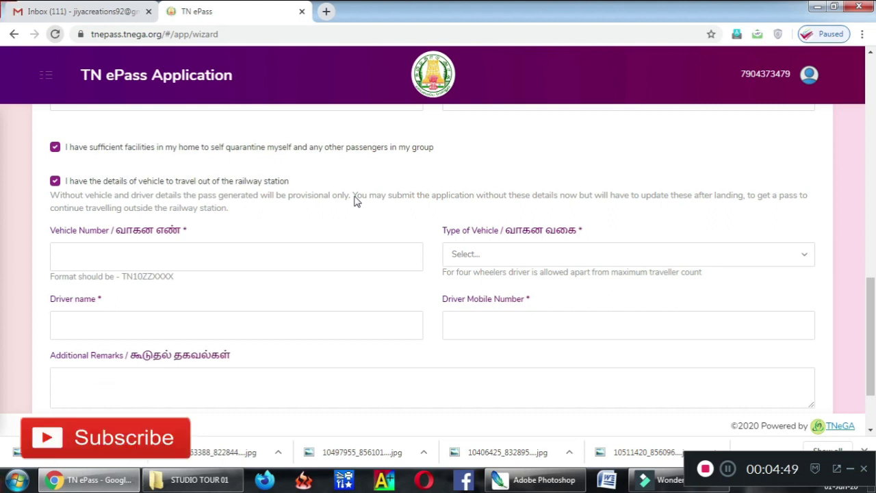
Step: Enter the vehicle number and choose Car (Max Passengers: 2) as the vehicle type
{"action": "left_click", "coordinate": [288, 251]}
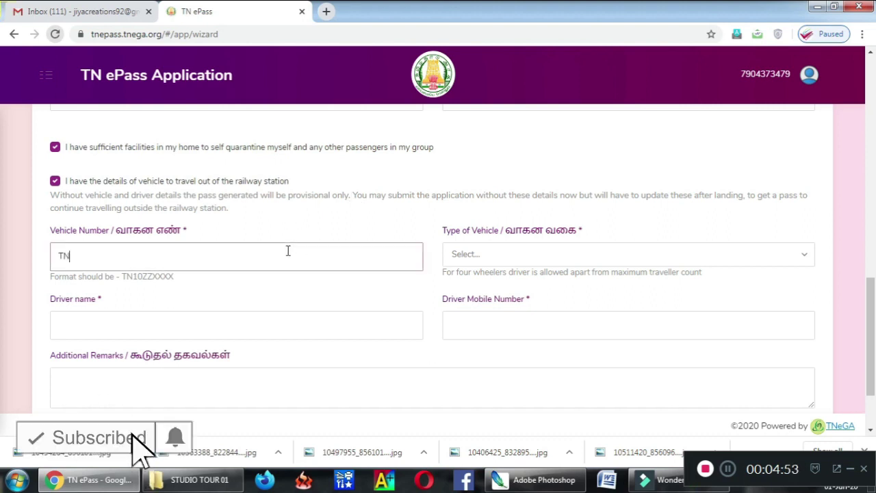
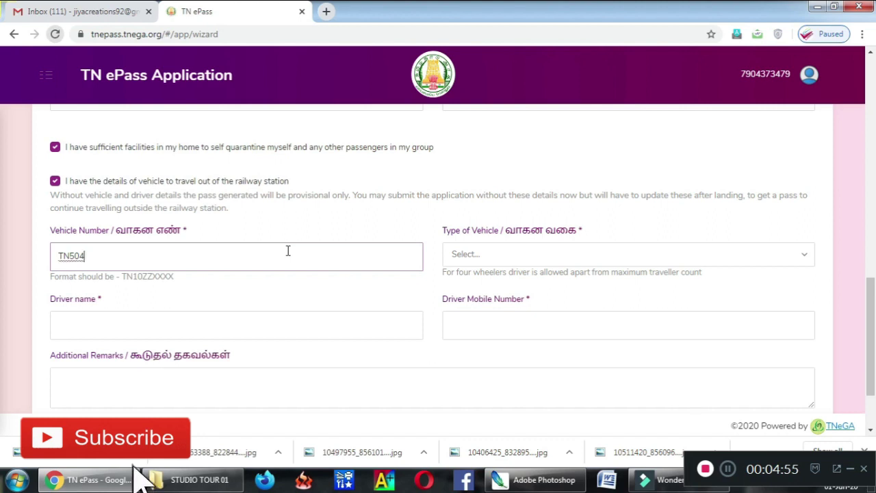
{"action": "key", "text": "BackSpace"}
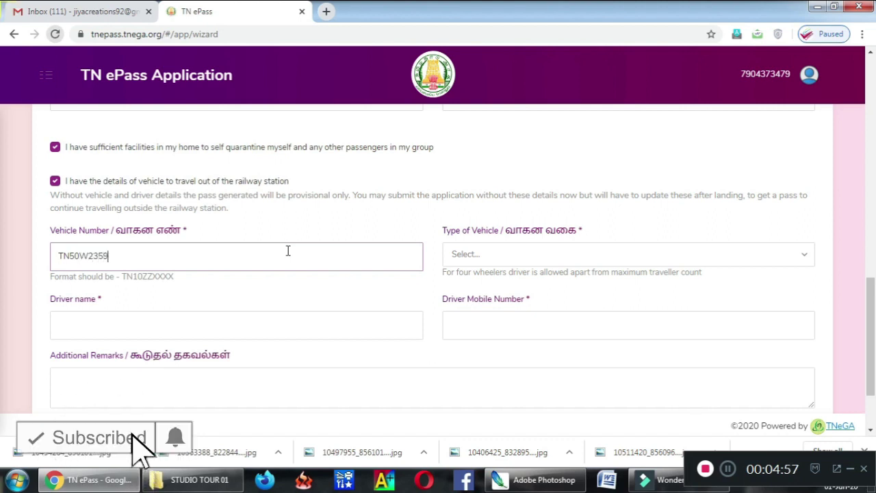
{"action": "left_click", "coordinate": [466, 254]}
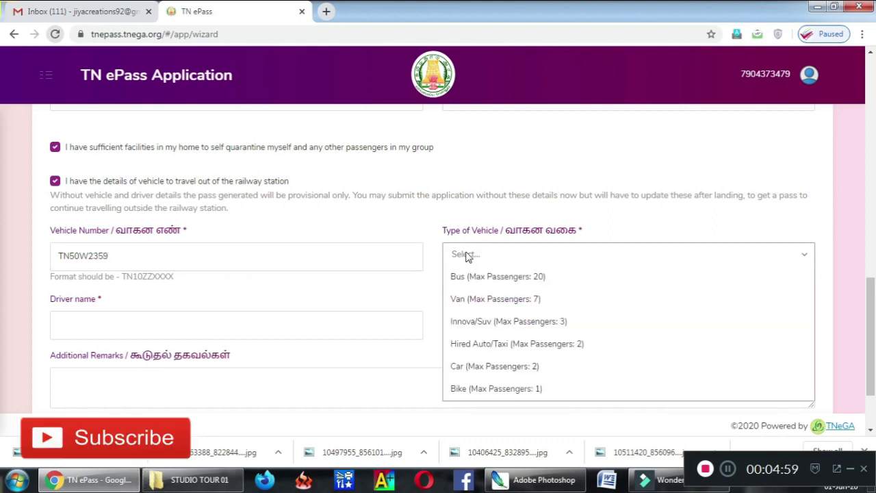
{"action": "left_click", "coordinate": [487, 367]}
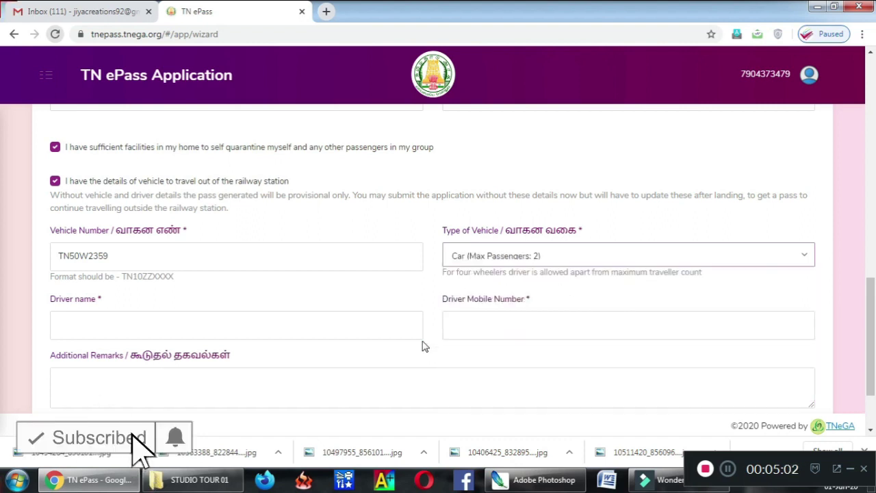
Step: Enter the driver's name and mobile number, and remark 'KINDLY APPROVE MY REQUEST'
{"action": "left_click", "coordinate": [374, 335]}
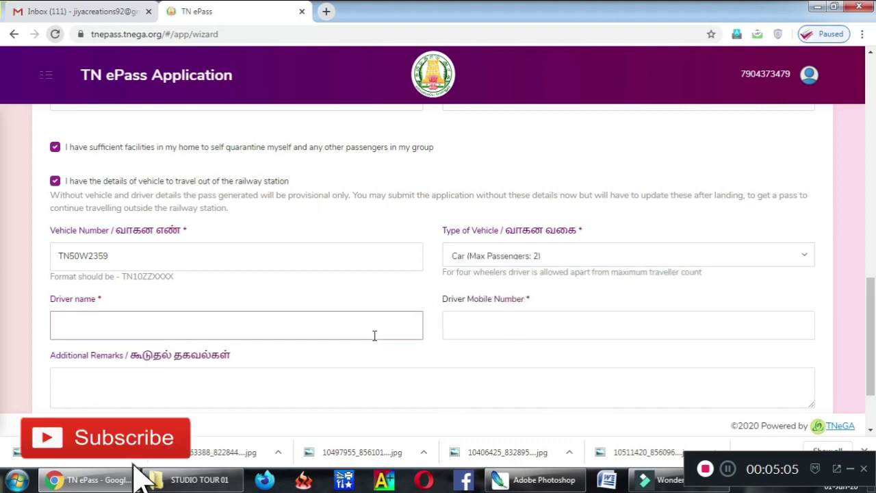
{"action": "type", "text": "VINAY"}
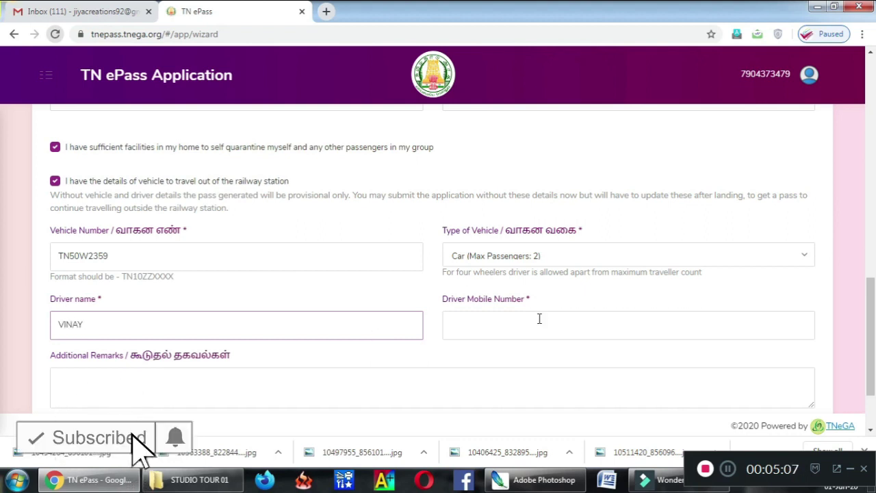
{"action": "left_click", "coordinate": [535, 326]}
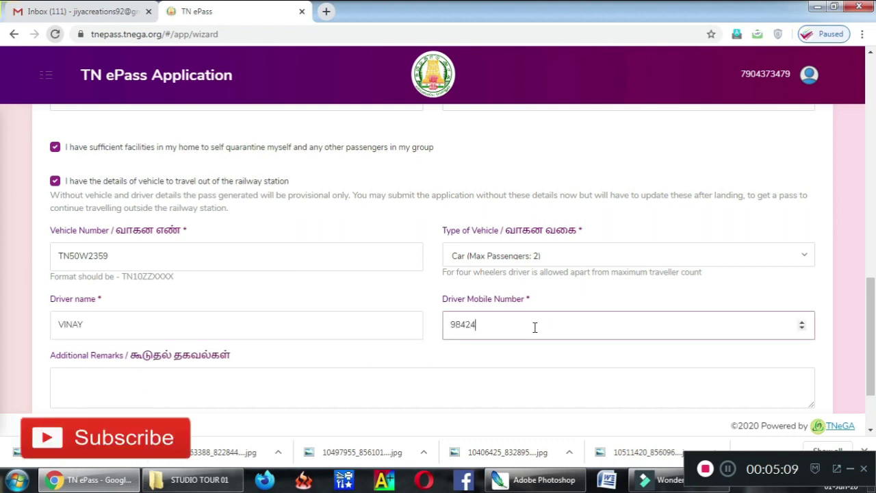
{"action": "left_click", "coordinate": [478, 389]}
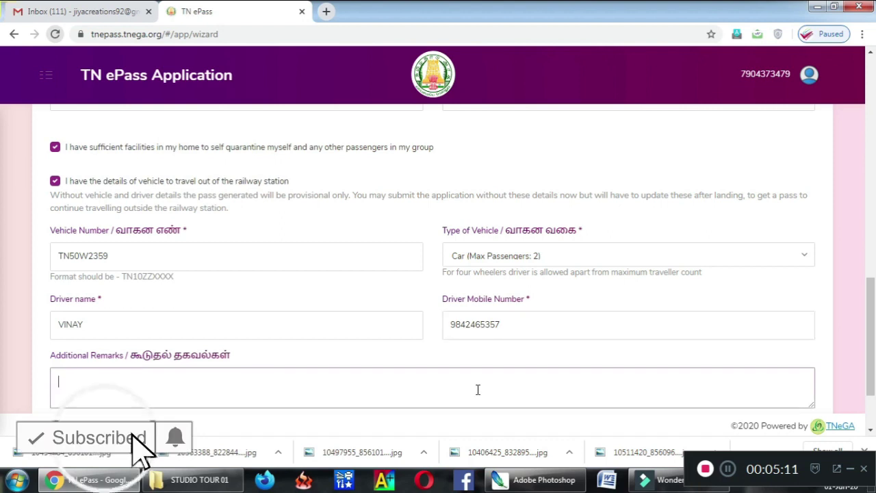
{"action": "left_click_drag", "start_coordinate": [872, 283], "coordinate": [871, 313]}
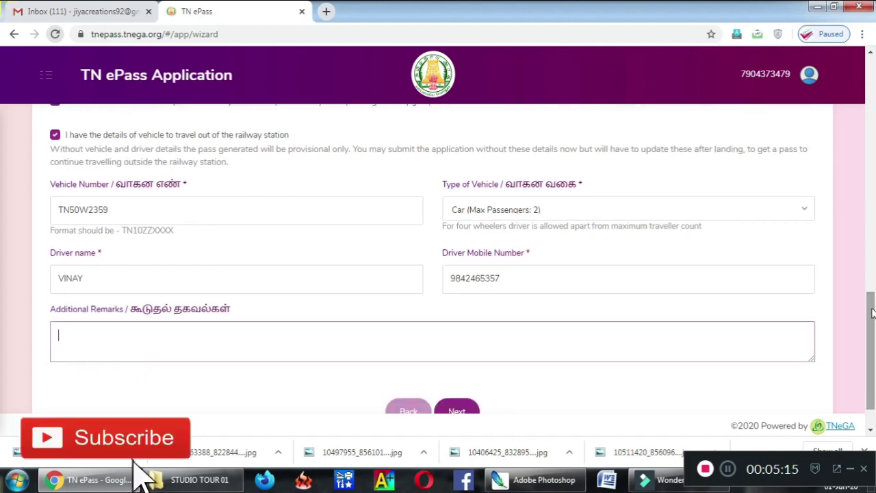
{"action": "type", "text": "KINDLY"}
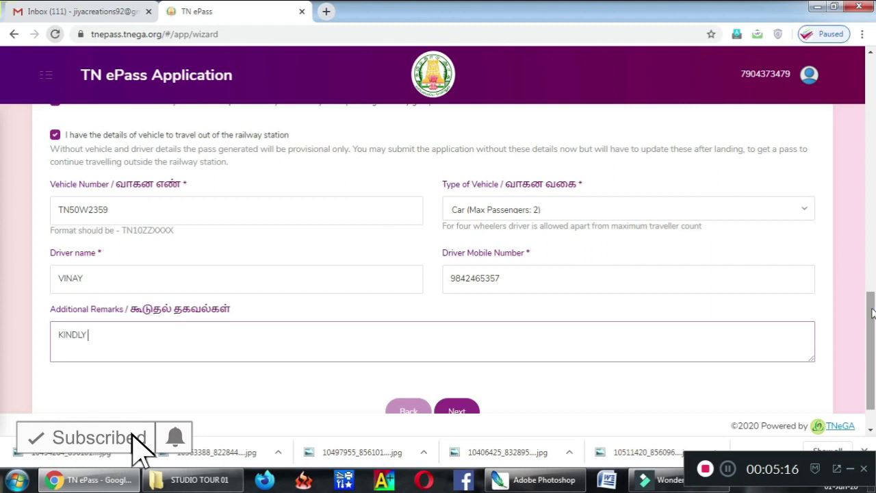
{"action": "type", "text": " APPROVE MY"}
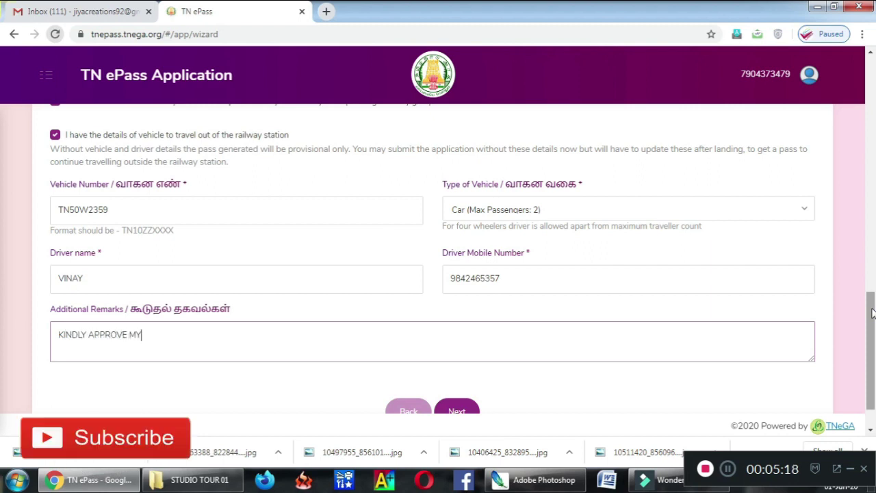
{"action": "type", "text": " REQUEST"}
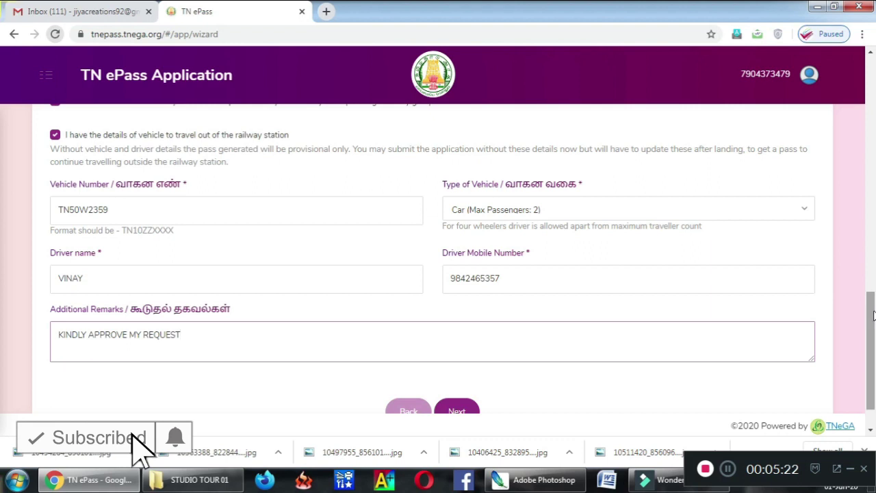
{"action": "scroll", "coordinate": [872, 315], "scroll_direction": "down", "scroll_amount": 2}
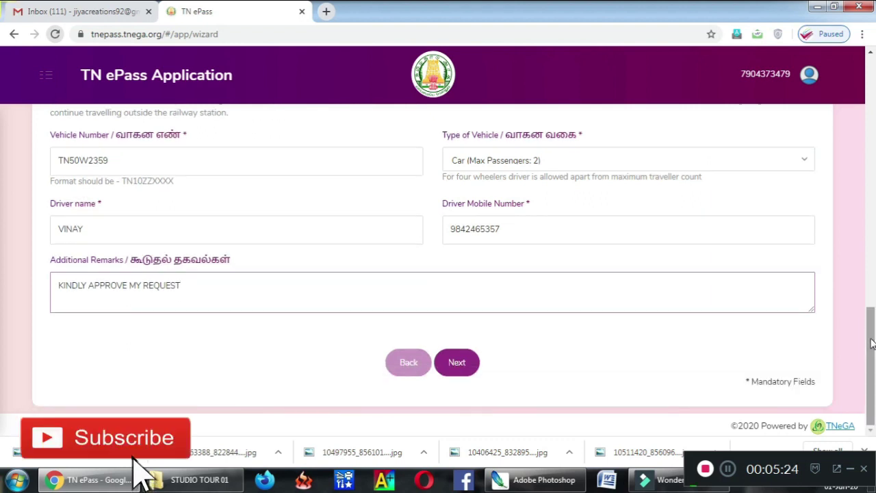
Step: Continue to Step 2 and enter the From address flat, street and locality
{"action": "left_click", "coordinate": [463, 370]}
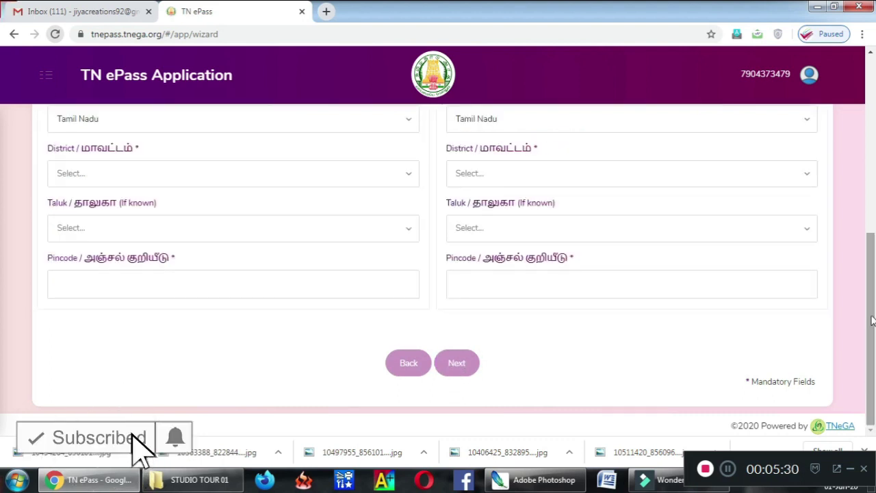
{"action": "left_click_drag", "start_coordinate": [870, 323], "coordinate": [864, 117]}
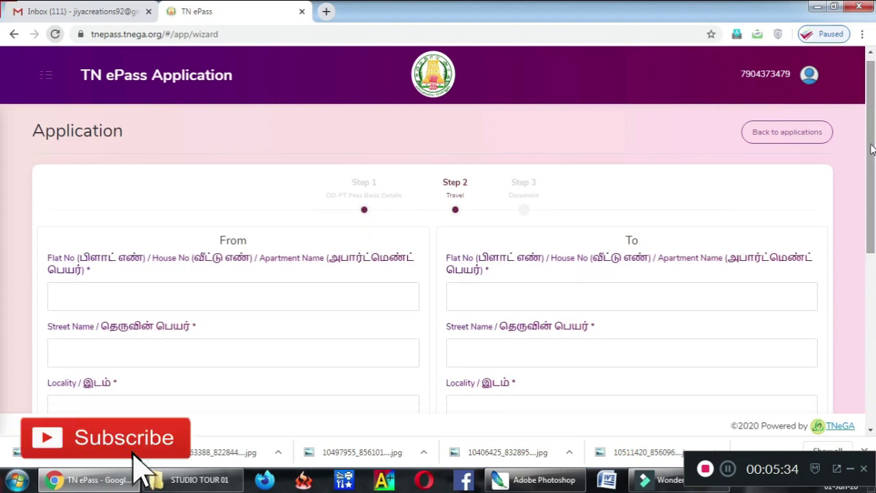
{"action": "left_click", "coordinate": [375, 299]}
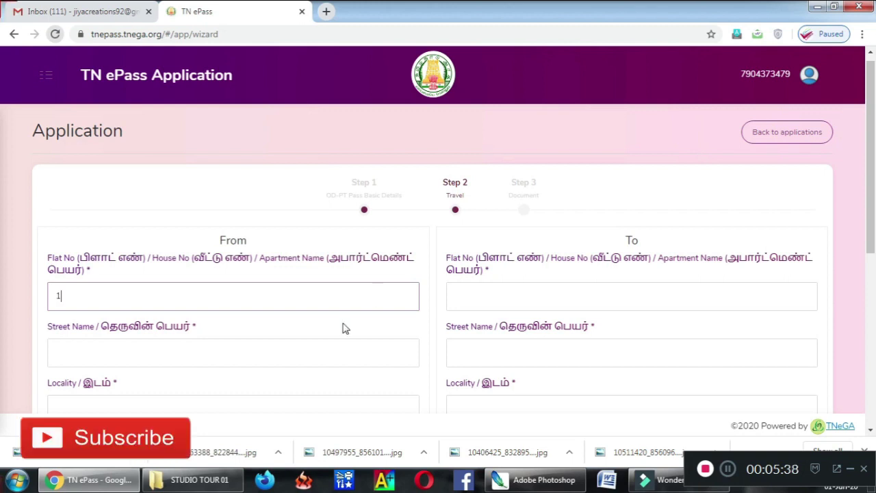
{"action": "left_click", "coordinate": [294, 360]}
{"action": "type", "text": "NORT STREET"}
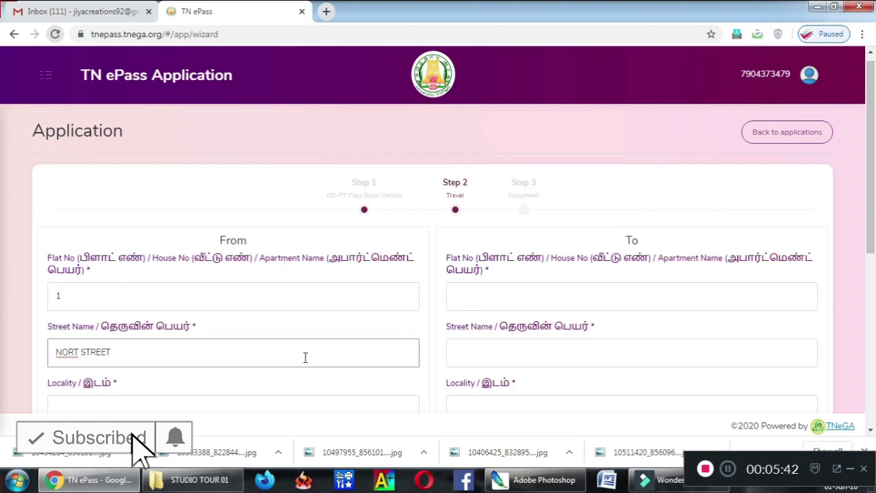
{"action": "scroll", "coordinate": [719, 228], "scroll_direction": "down", "scroll_amount": 2}
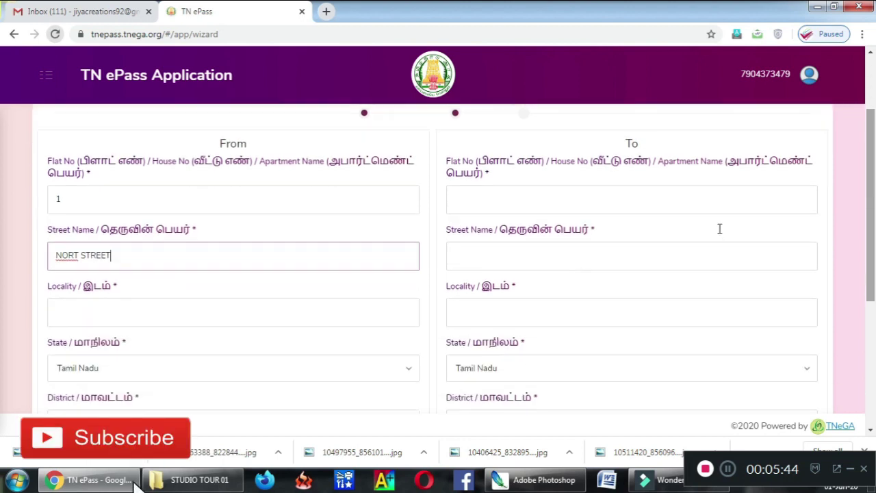
{"action": "left_click", "coordinate": [349, 307]}
{"action": "type", "text": "chennai"}
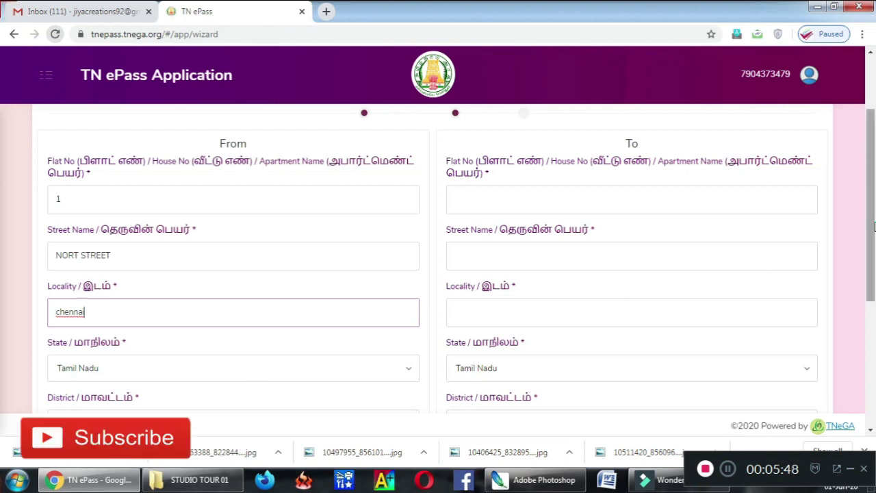
{"action": "scroll", "coordinate": [306, 393], "scroll_direction": "down", "scroll_amount": 2}
Step: Set the From district to Chennai, taluk Ayanavaram, pincode 600012
{"action": "left_click", "coordinate": [313, 352]}
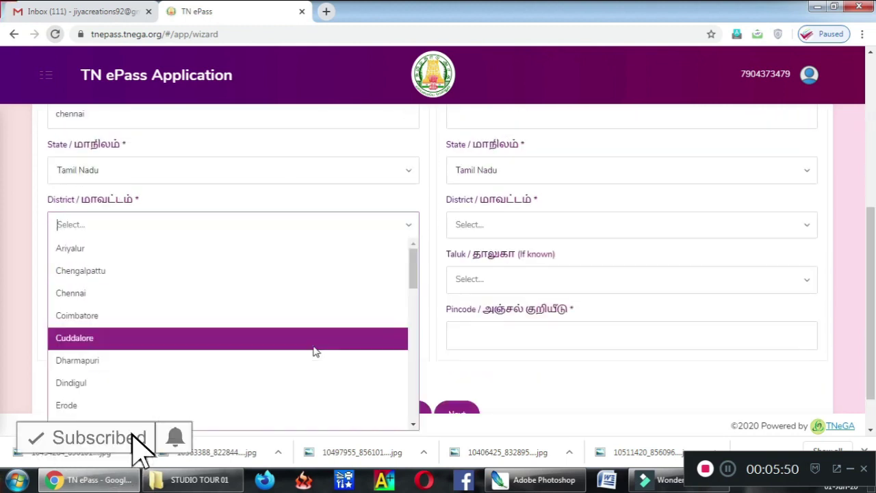
{"action": "type", "text": "c"}
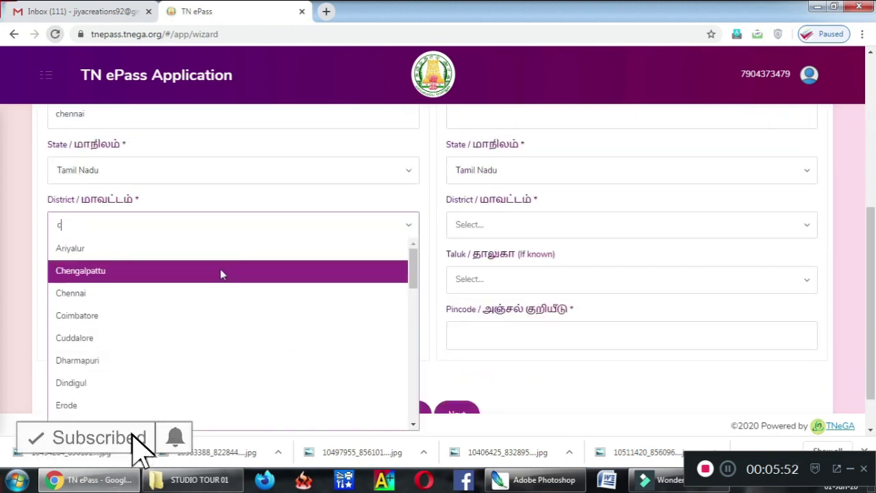
{"action": "type", "text": "he"}
{"action": "left_click", "coordinate": [214, 270]}
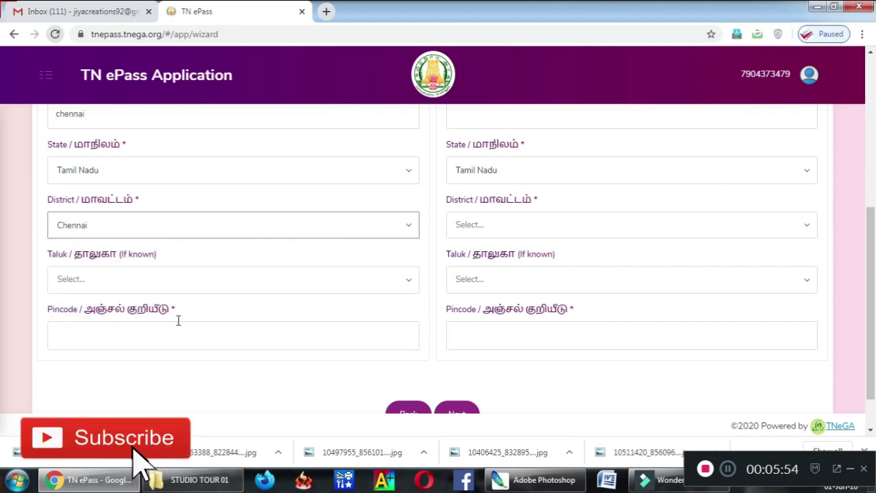
{"action": "left_click", "coordinate": [183, 288]}
{"action": "left_click", "coordinate": [158, 317]}
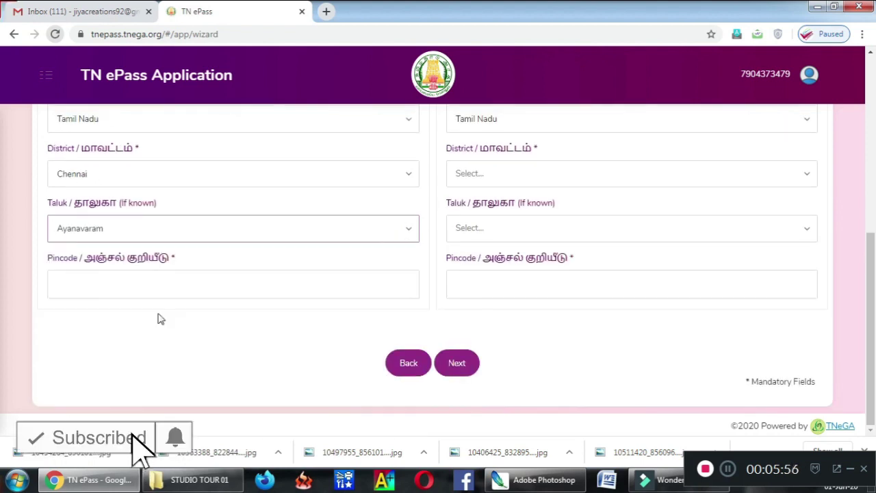
{"action": "left_click", "coordinate": [165, 283]}
{"action": "type", "text": "6"}
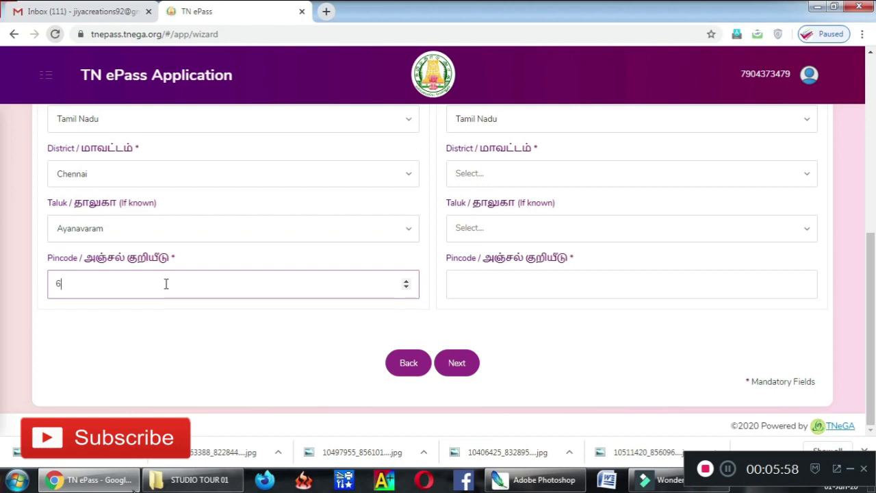
{"action": "type", "text": "000012"}
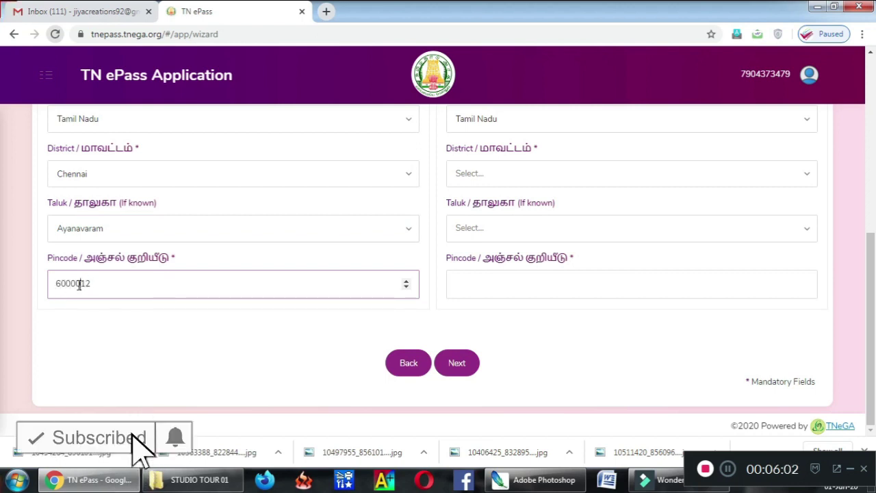
{"action": "key", "text": "BackSpace"}
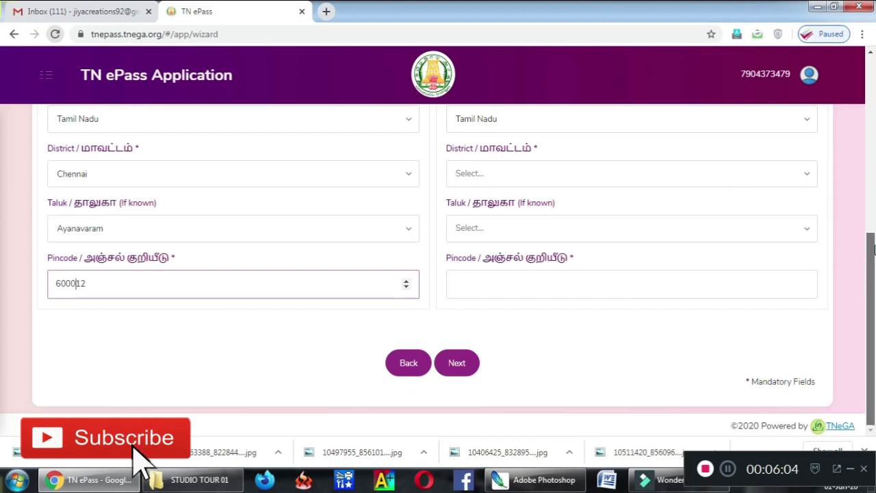
Step: Enter the To address flat number, street and locality
{"action": "scroll", "coordinate": [739, 186], "scroll_direction": "up", "scroll_amount": 6}
{"action": "left_click", "coordinate": [489, 306]}
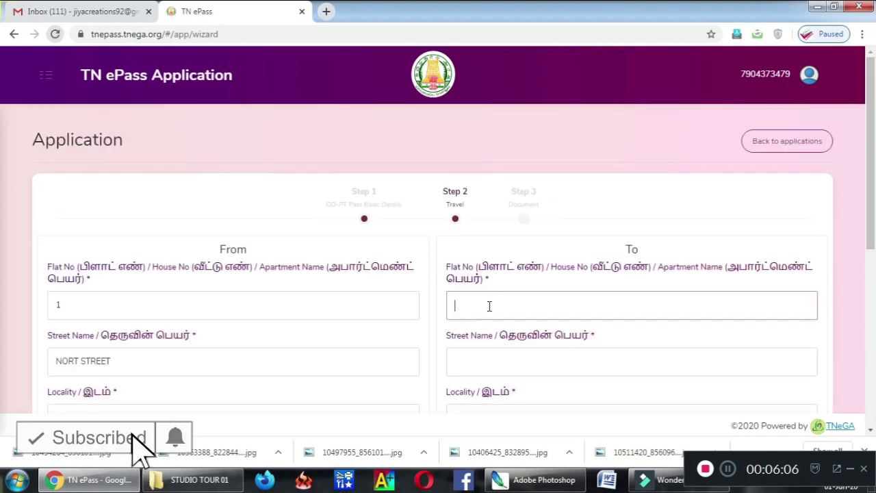
{"action": "key", "text": "Tab"}
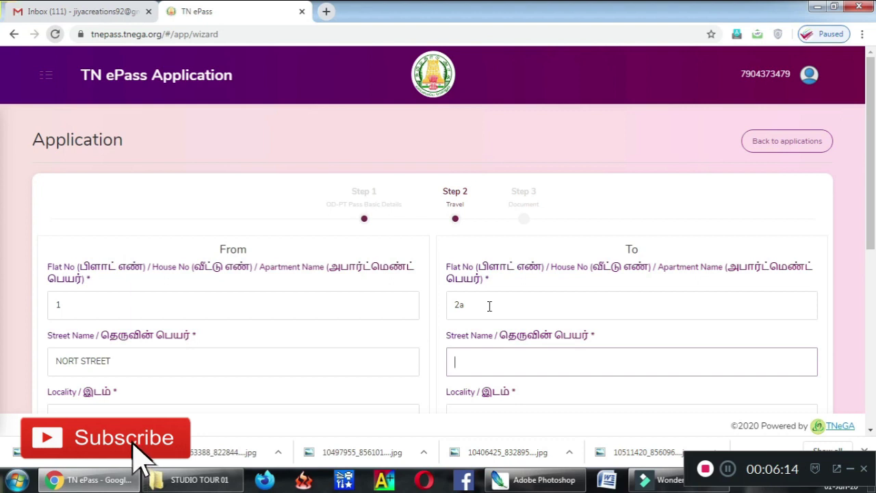
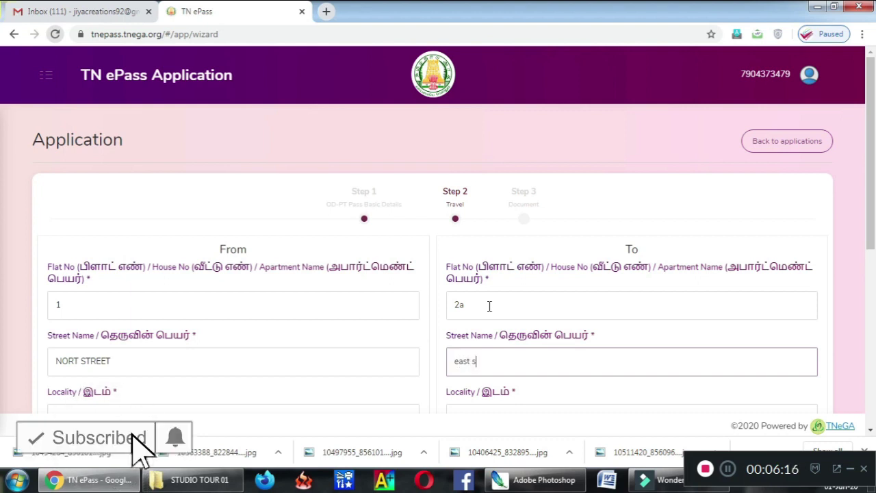
{"action": "key", "text": "Tab"}
{"action": "type", "text": "er"}
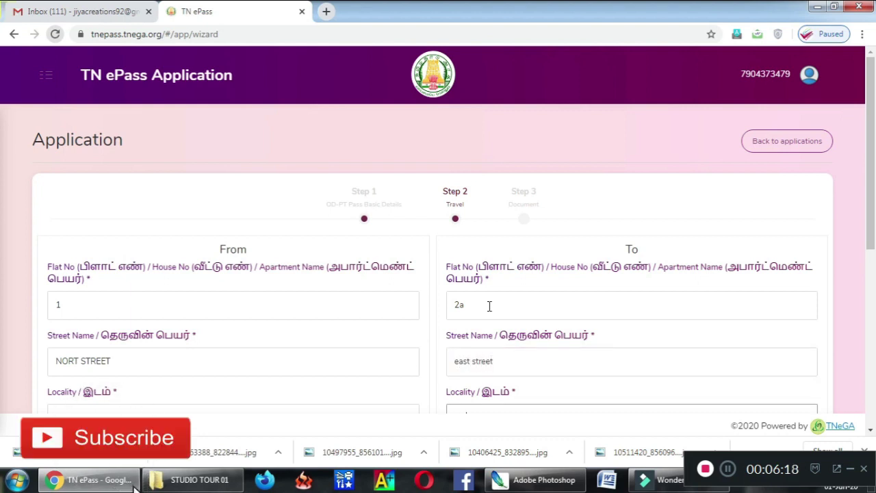
{"action": "scroll", "coordinate": [871, 197], "scroll_direction": "down", "scroll_amount": 2}
{"action": "type", "text": "od"}
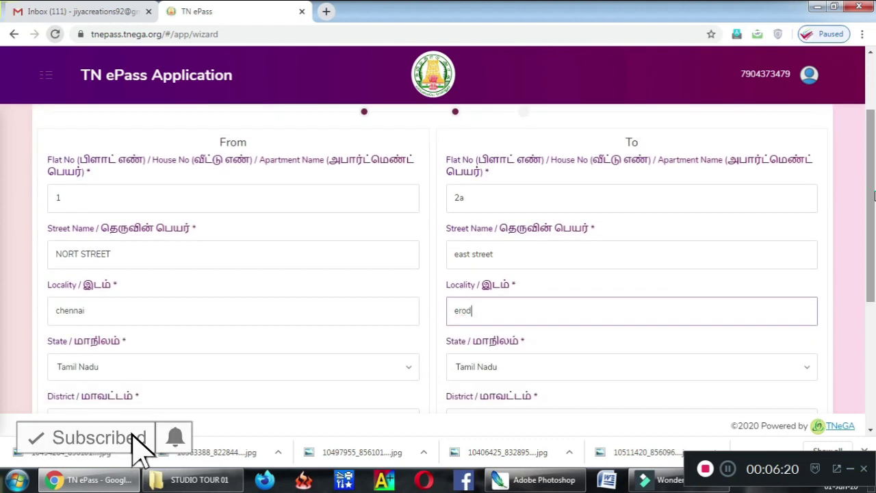
{"action": "type", "text": "e"}
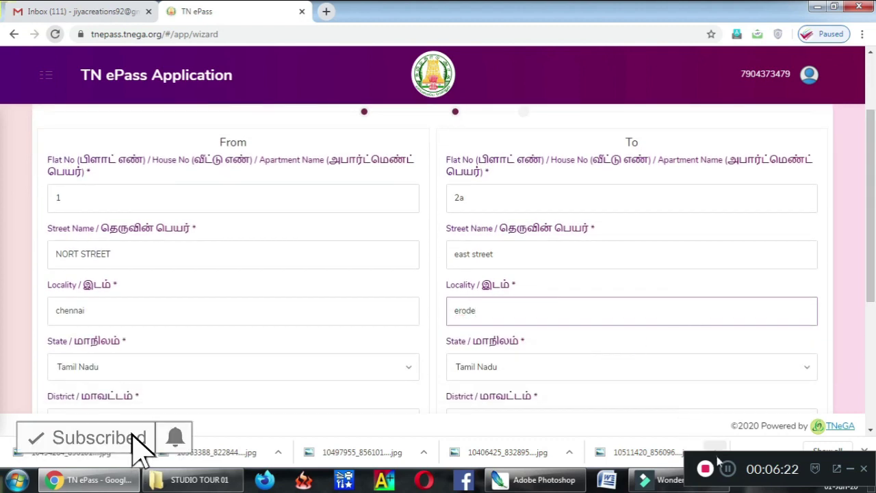
{"action": "left_click", "coordinate": [728, 469]}
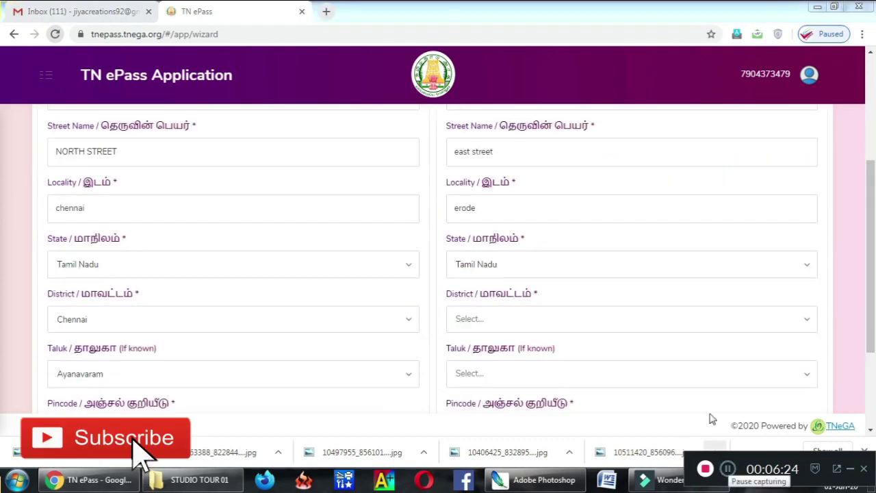
{"action": "left_click", "coordinate": [504, 208]}
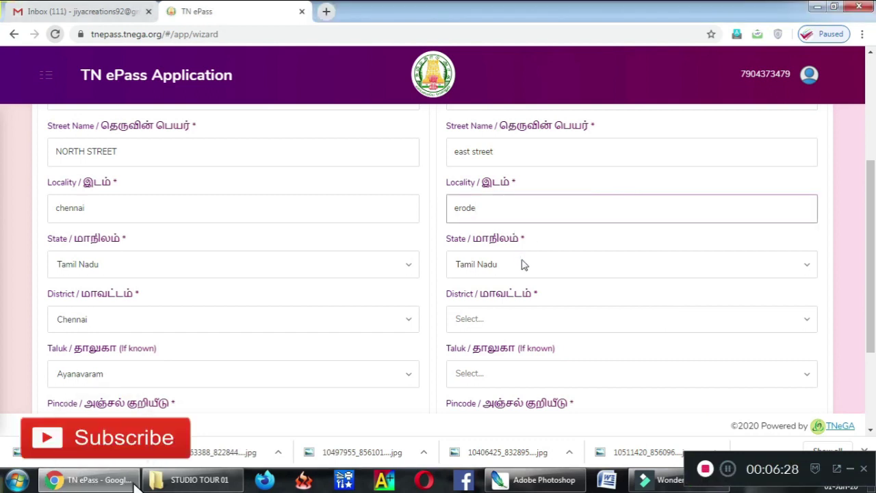
Step: Set the To district Erode, taluk Gobichettipalayam, pincode 612536, and advance to Step 3
{"action": "left_click", "coordinate": [504, 318]}
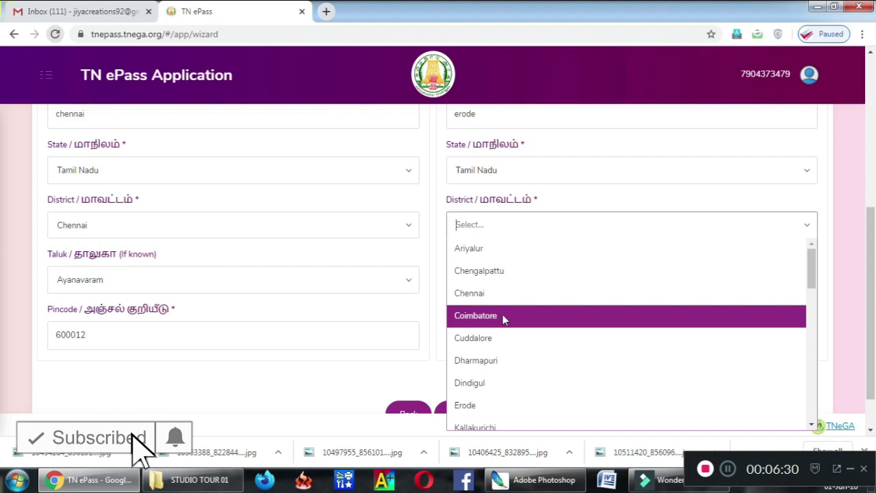
{"action": "type", "text": "erod"}
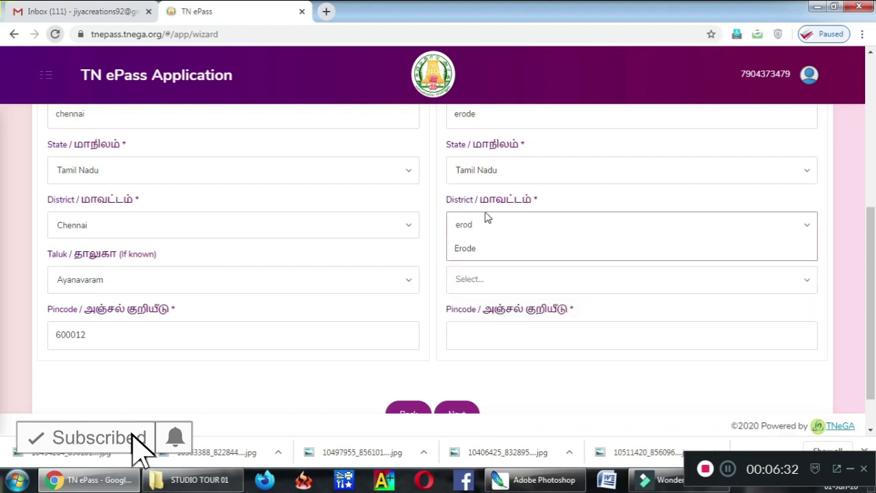
{"action": "left_click", "coordinate": [475, 249]}
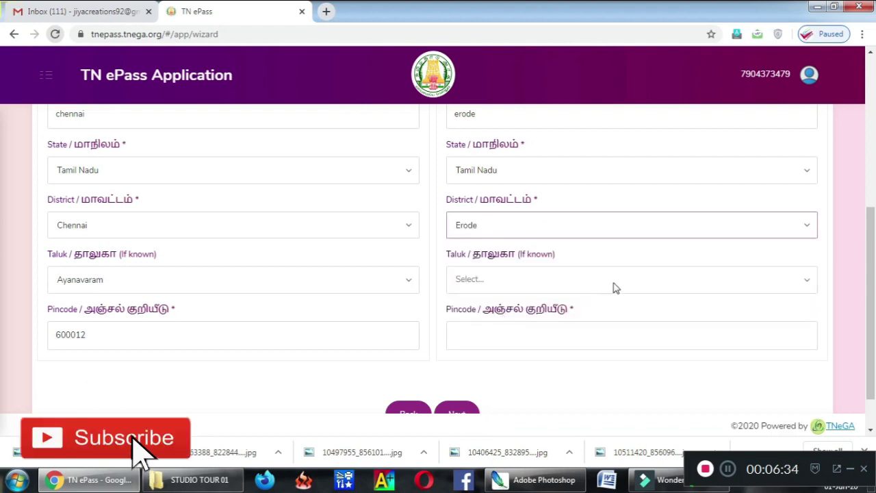
{"action": "left_click_drag", "start_coordinate": [873, 243], "coordinate": [873, 251]}
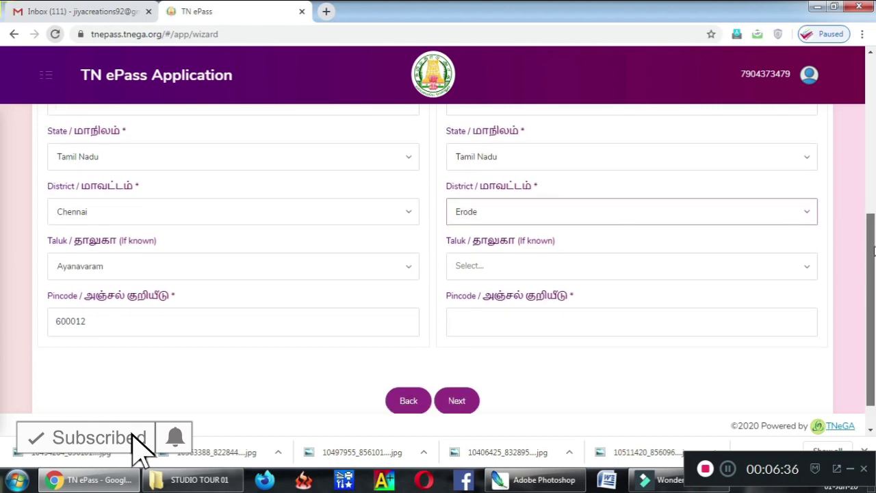
{"action": "left_click", "coordinate": [540, 264]}
{"action": "left_click", "coordinate": [510, 314]}
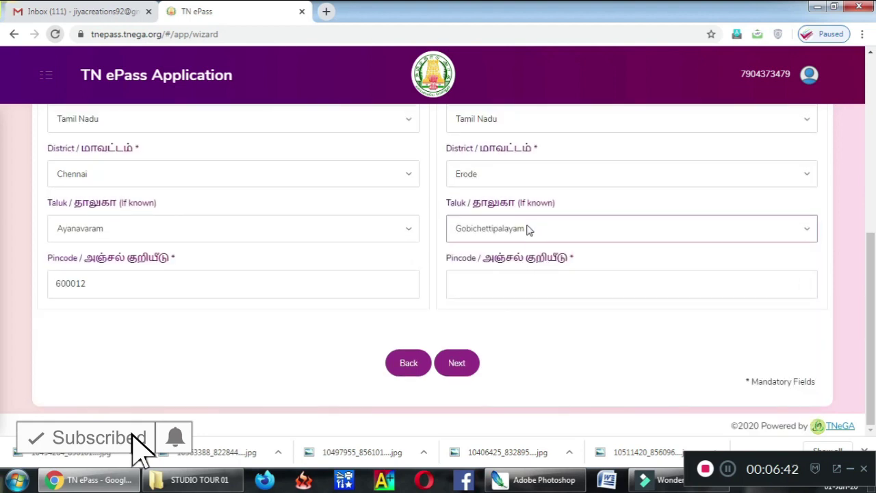
{"action": "left_click", "coordinate": [490, 288]}
{"action": "type", "text": "6"}
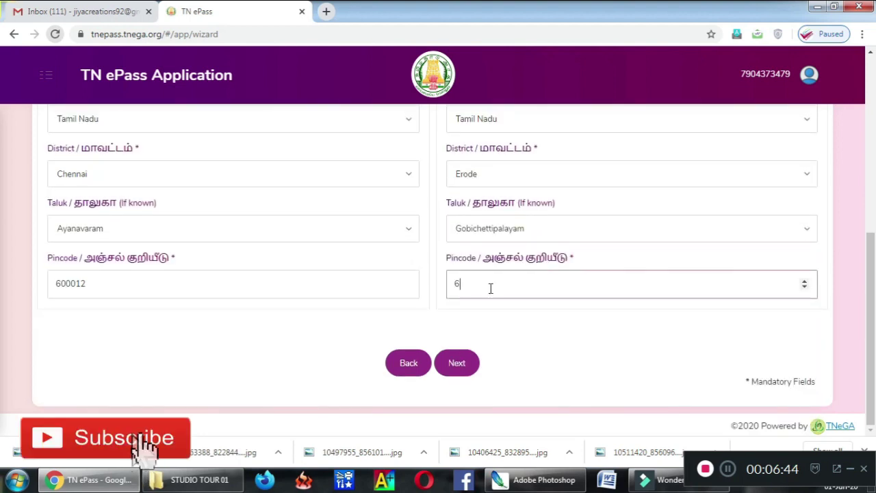
{"action": "type", "text": "12536"}
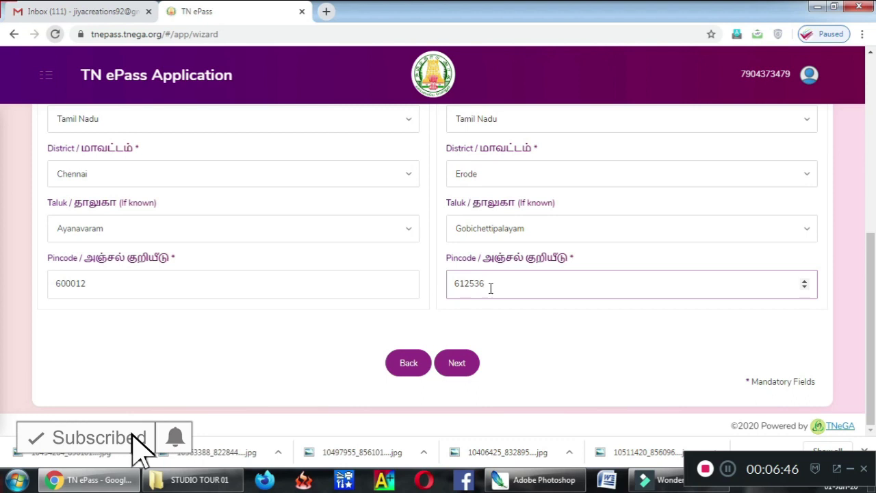
{"action": "left_click", "coordinate": [456, 374]}
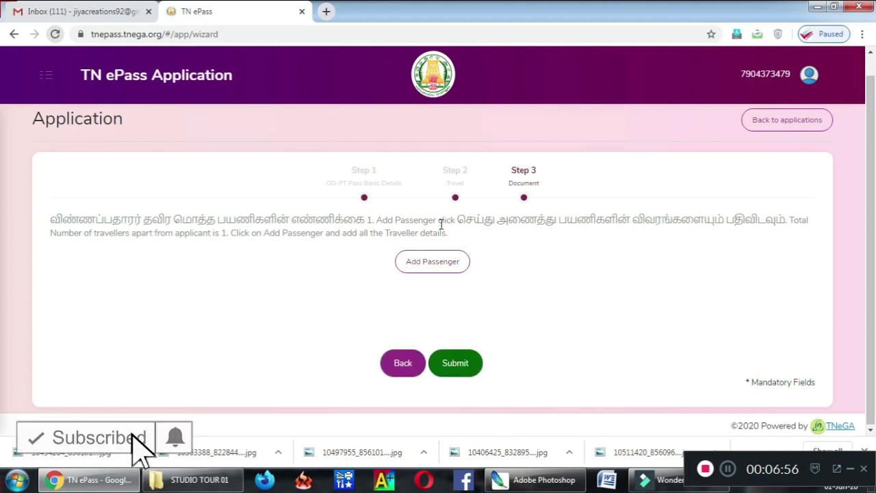
{"action": "left_click", "coordinate": [438, 273]}
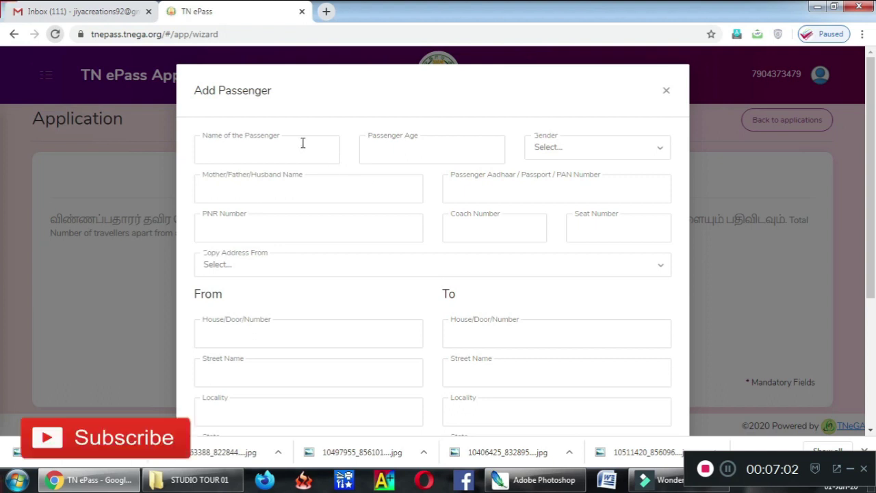
{"action": "left_click", "coordinate": [304, 144]}
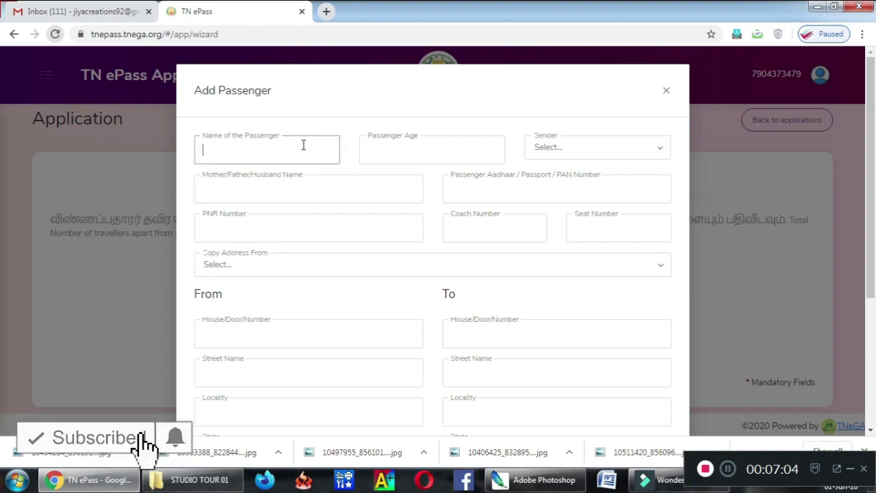
{"action": "left_click", "coordinate": [423, 151]}
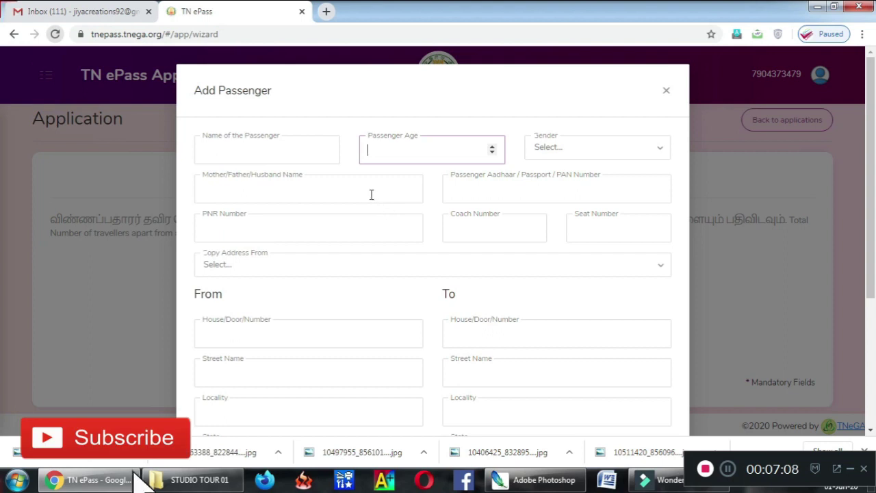
{"action": "left_click", "coordinate": [478, 190]}
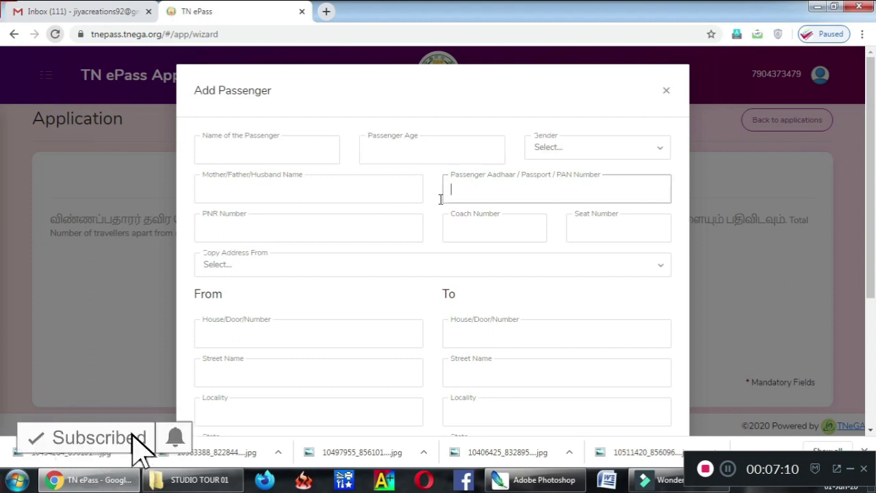
{"action": "left_click", "coordinate": [375, 226]}
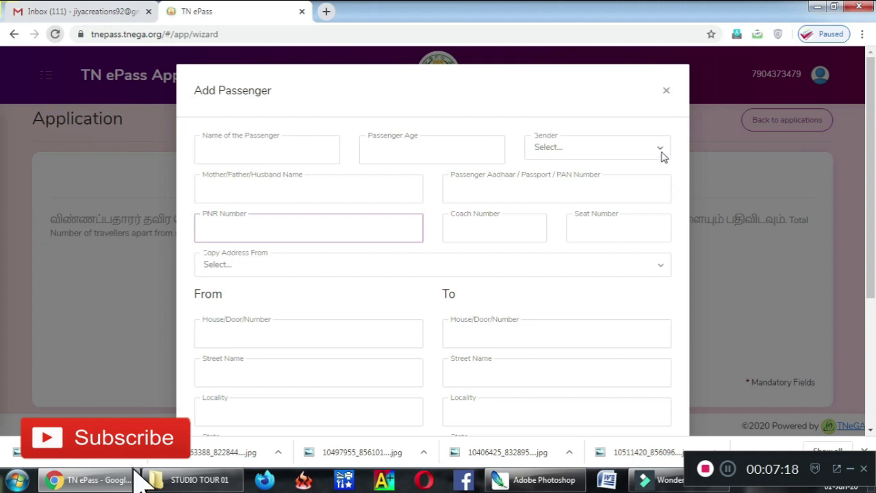
{"action": "left_click", "coordinate": [667, 94]}
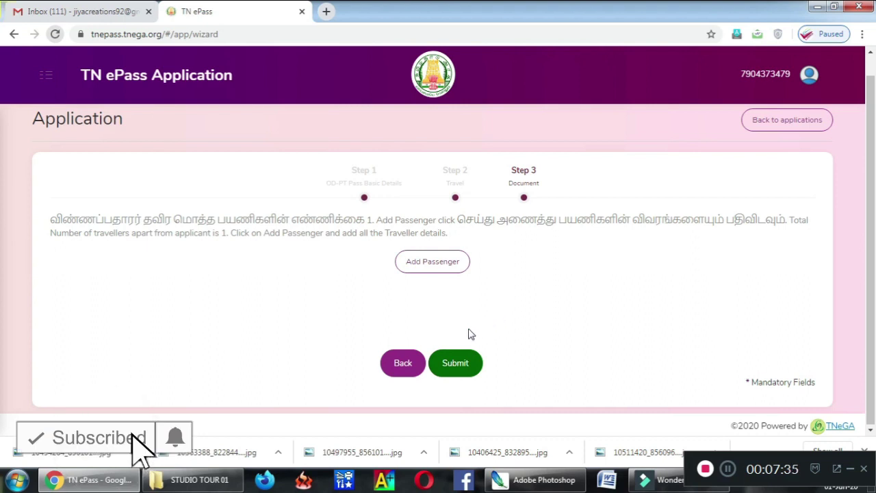
Step: Go back two steps to the Step 1 form's ID proof upload field
{"action": "left_click", "coordinate": [405, 364]}
{"action": "left_click", "coordinate": [406, 363]}
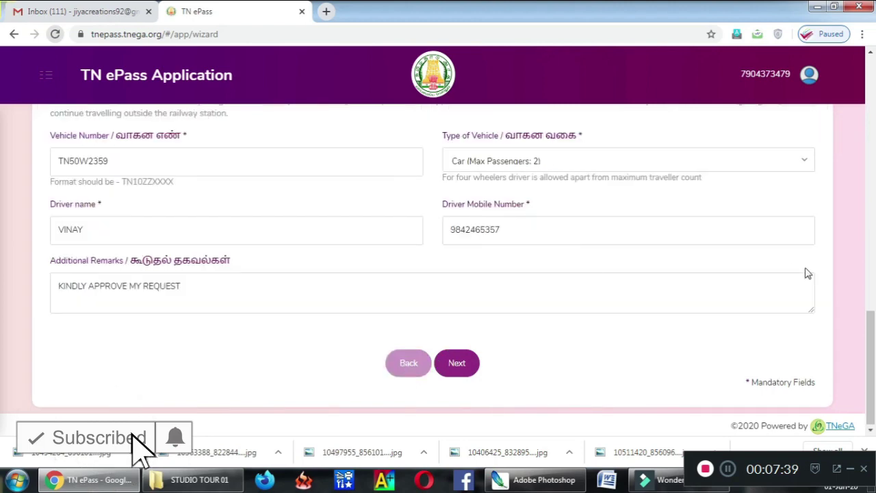
{"action": "left_click_drag", "start_coordinate": [871, 338], "coordinate": [865, 145]}
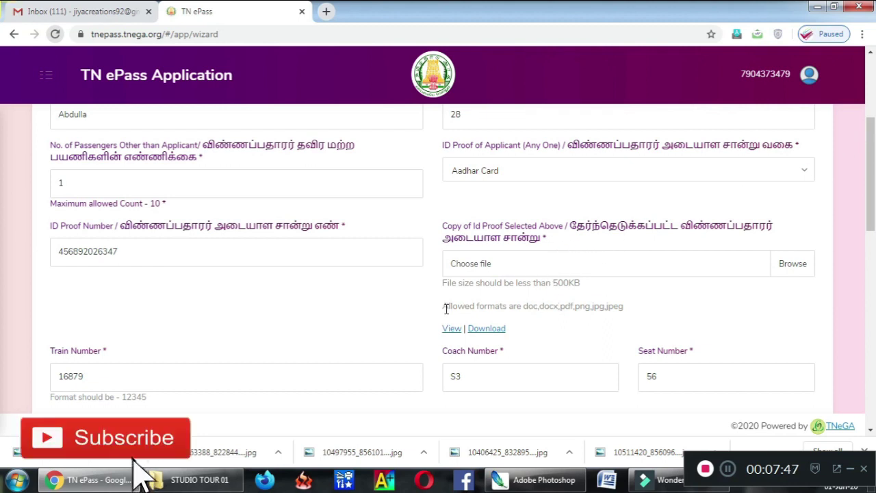
Step: Highlight the allowed file formats, jpg, and the 500KB size limit notes
{"action": "left_click_drag", "start_coordinate": [447, 307], "coordinate": [629, 312]}
{"action": "left_click", "coordinate": [629, 312]}
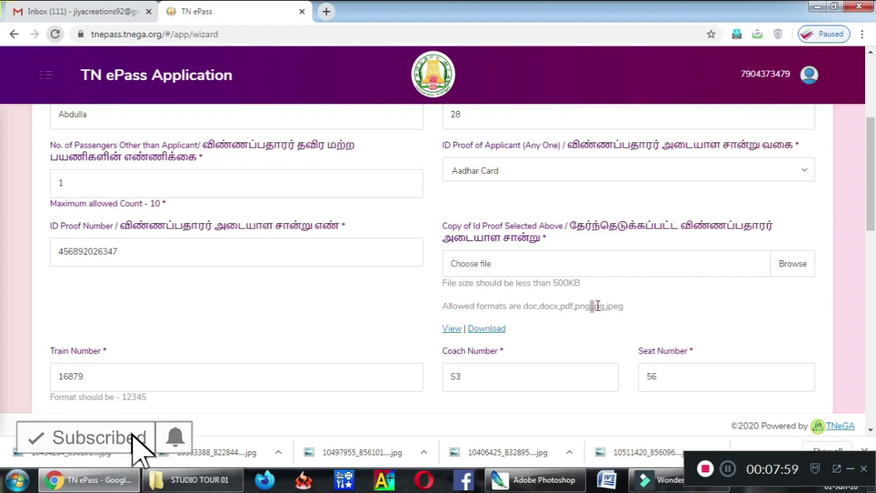
{"action": "left_click_drag", "start_coordinate": [603, 306], "coordinate": [605, 306]}
{"action": "left_click", "coordinate": [602, 306]}
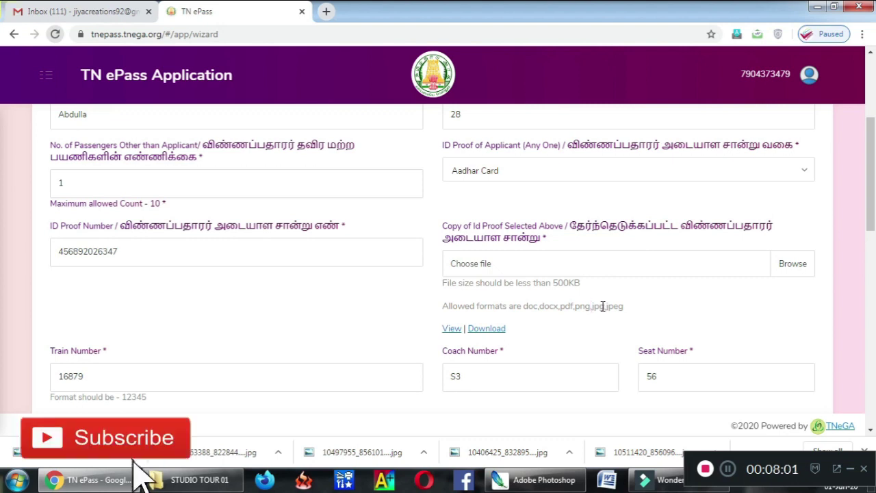
{"action": "left_click", "coordinate": [556, 284]}
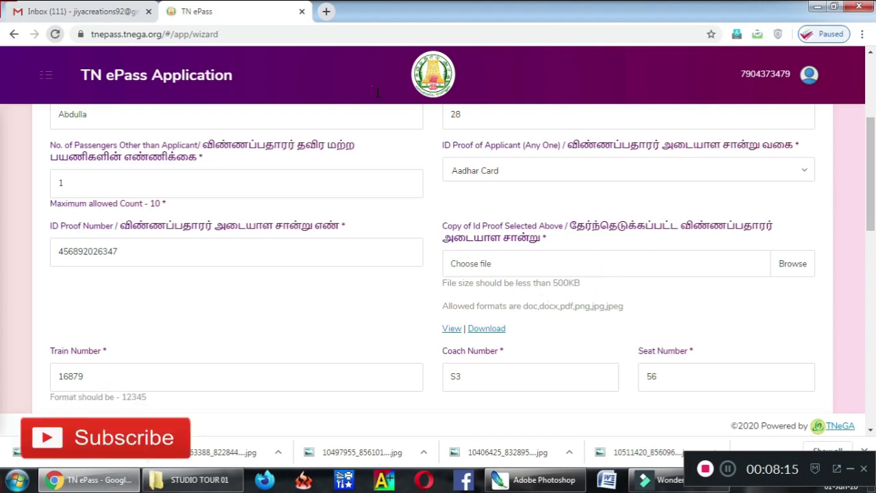
Step: Compress STUDIO TOUR 01 copy.jpg in JPEG Optimizer at level 65 to 400×225 pixels (299.1 kb to 14.9 kb)
{"action": "left_click", "coordinate": [326, 11]}
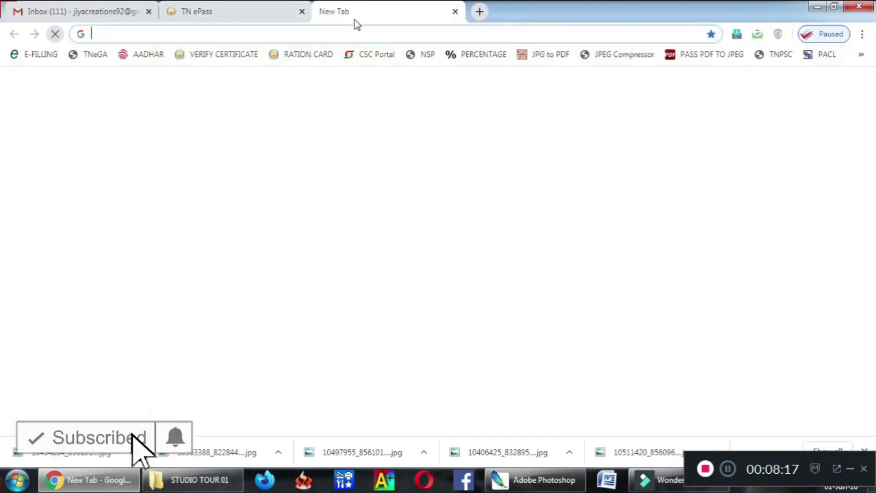
{"action": "left_click", "coordinate": [629, 55]}
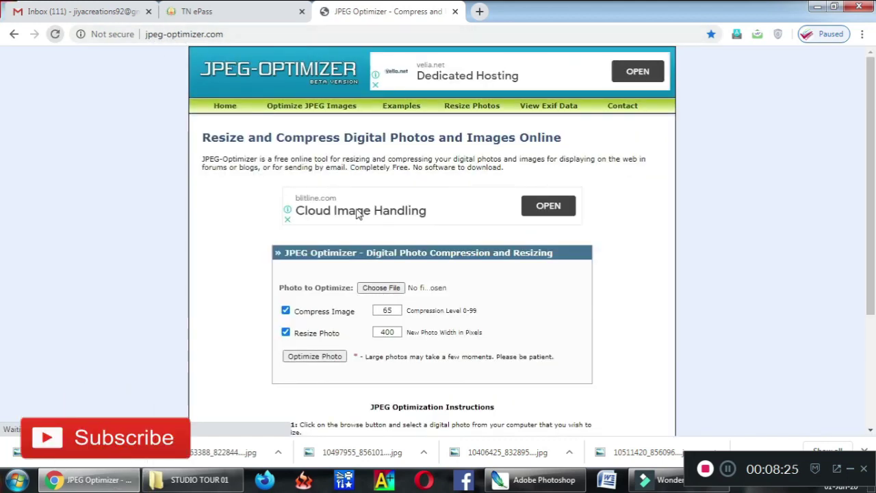
{"action": "left_click", "coordinate": [381, 288]}
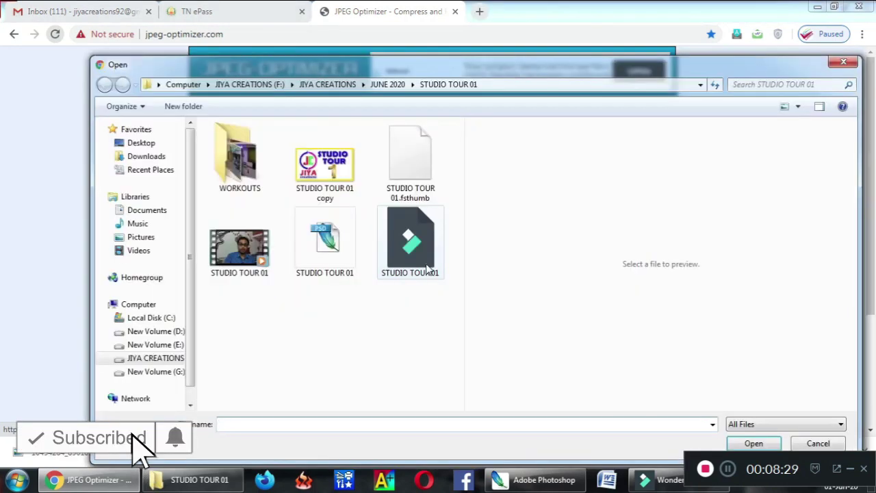
{"action": "double_click", "coordinate": [329, 170]}
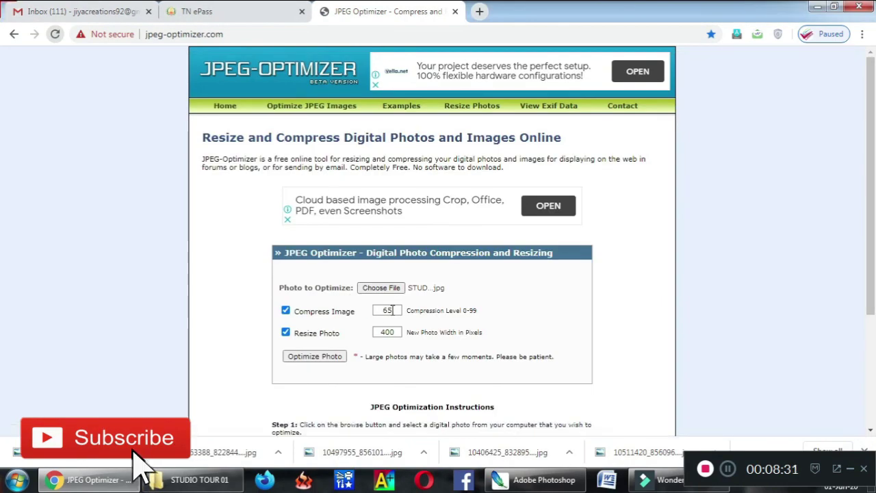
{"action": "left_click", "coordinate": [324, 357]}
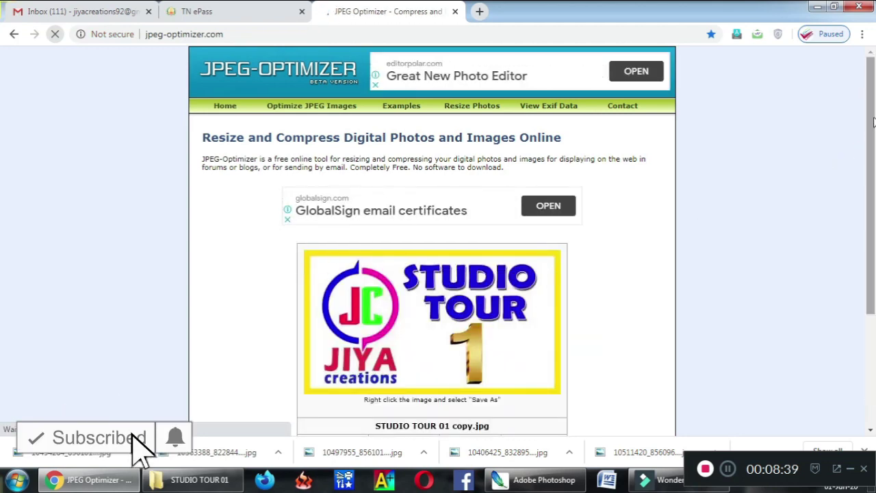
{"action": "left_click_drag", "start_coordinate": [873, 228], "coordinate": [873, 338]}
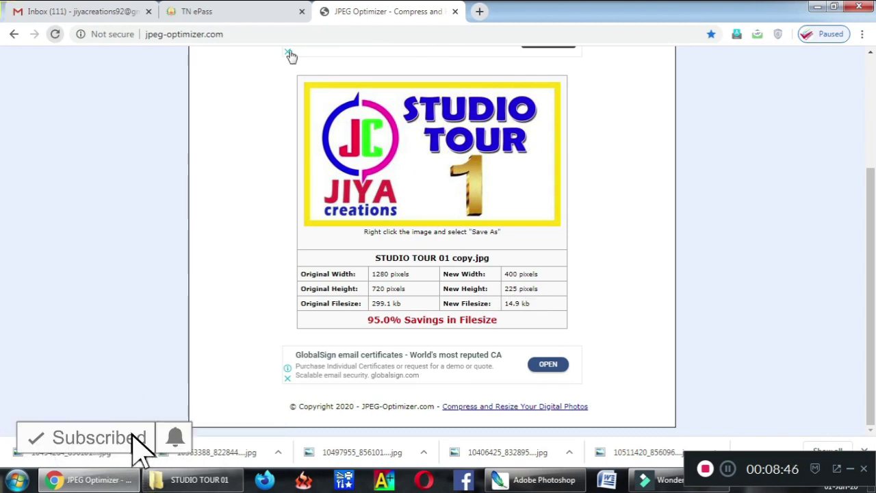
Step: Return to TN ePass and advance past the Step 2 vehicle details to Step 3 Document
{"action": "left_click", "coordinate": [225, 11]}
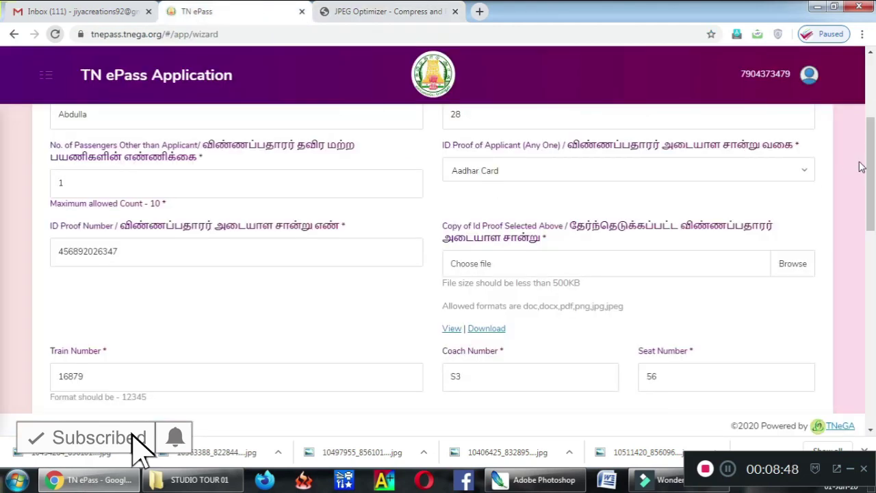
{"action": "left_click_drag", "start_coordinate": [868, 168], "coordinate": [873, 398]}
{"action": "left_click", "coordinate": [461, 367]}
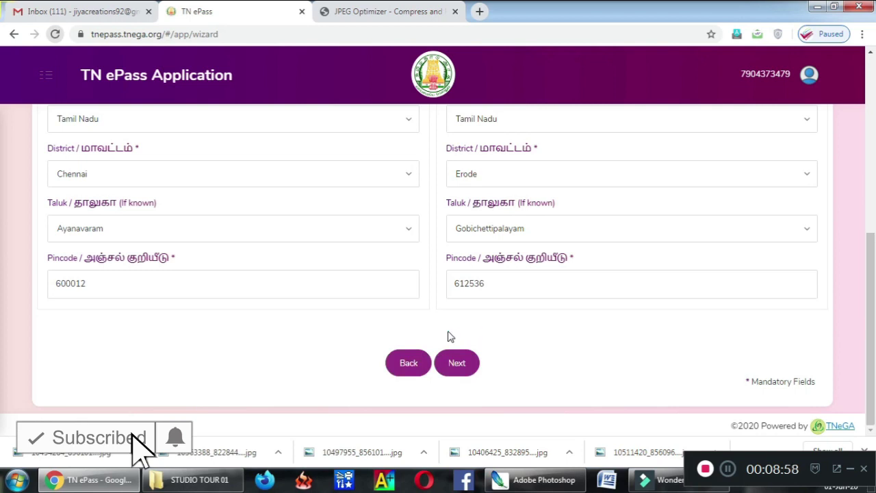
{"action": "left_click", "coordinate": [459, 367]}
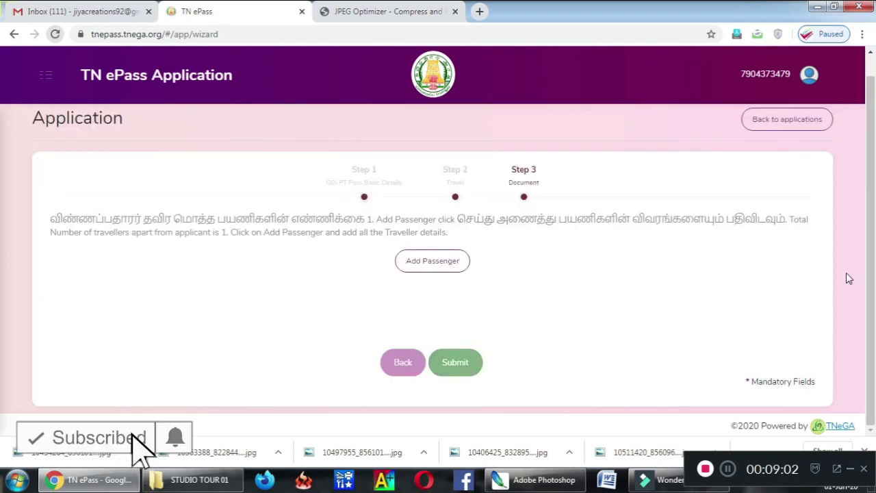